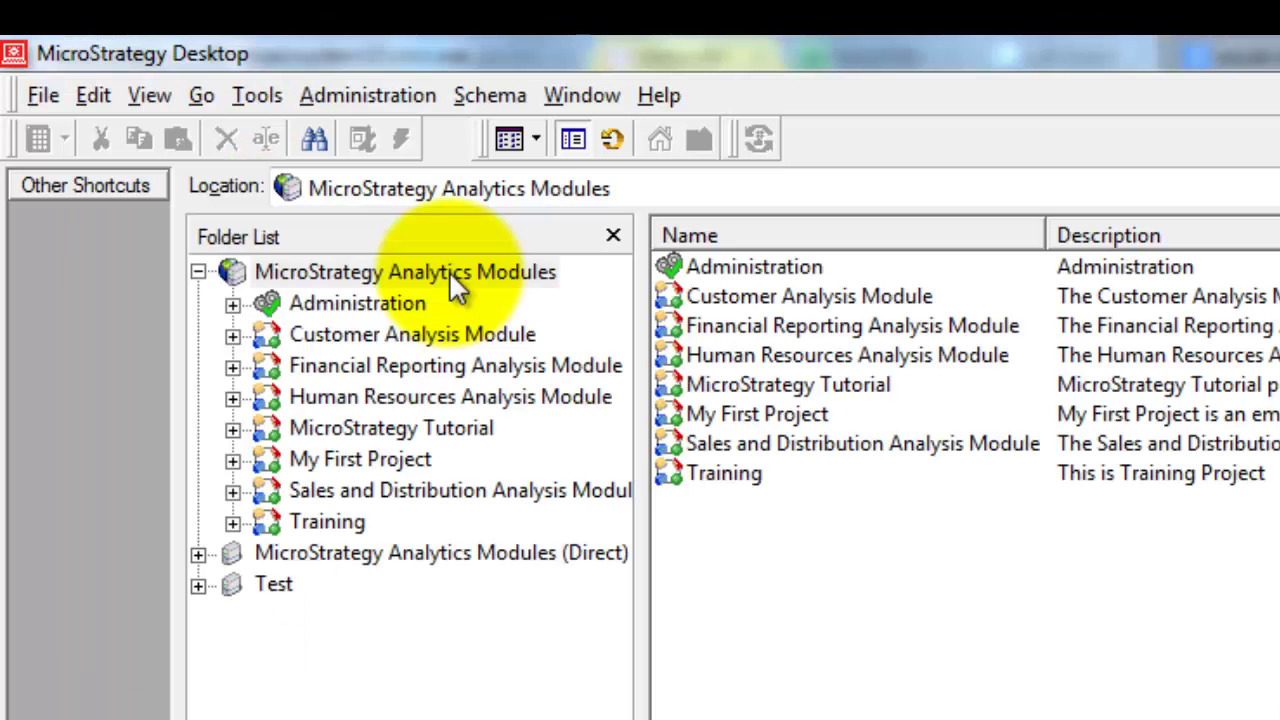
# Select the MicroStrategy Analytics Modules project source and open its server administration commands
pyautogui.click(449, 271)
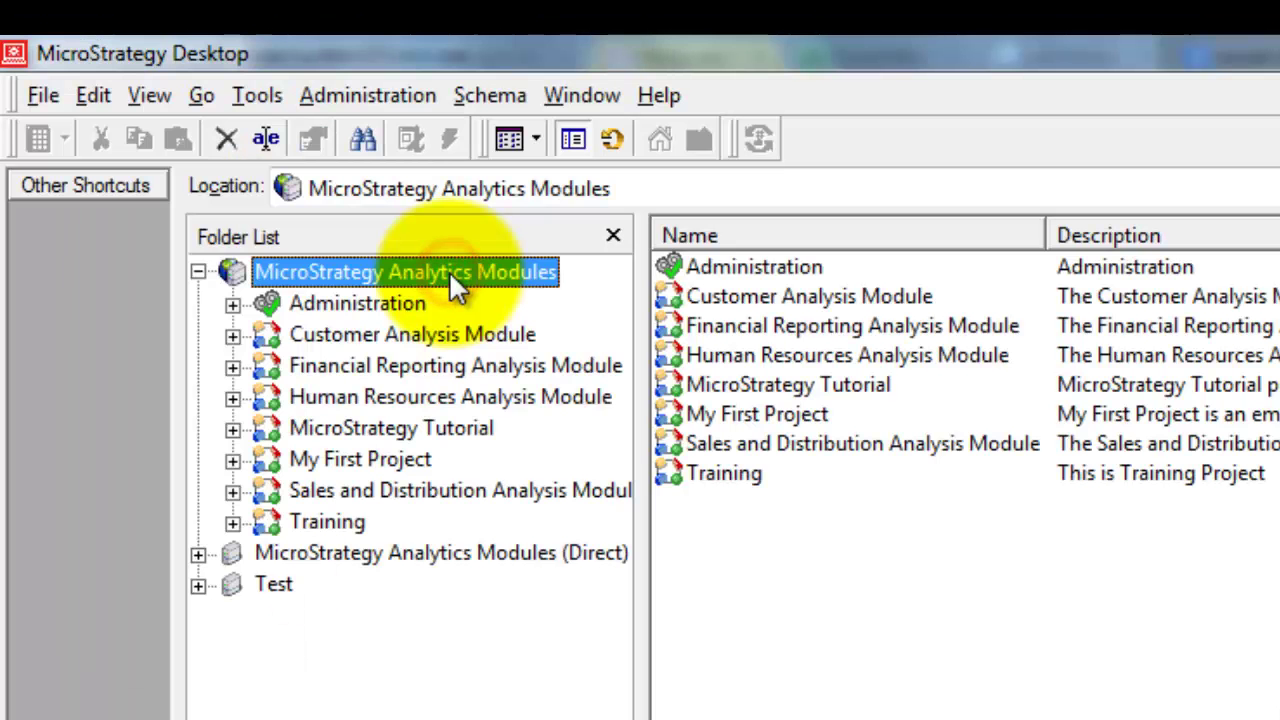
pyautogui.click(360, 95)
pyautogui.moveTo(364, 130)
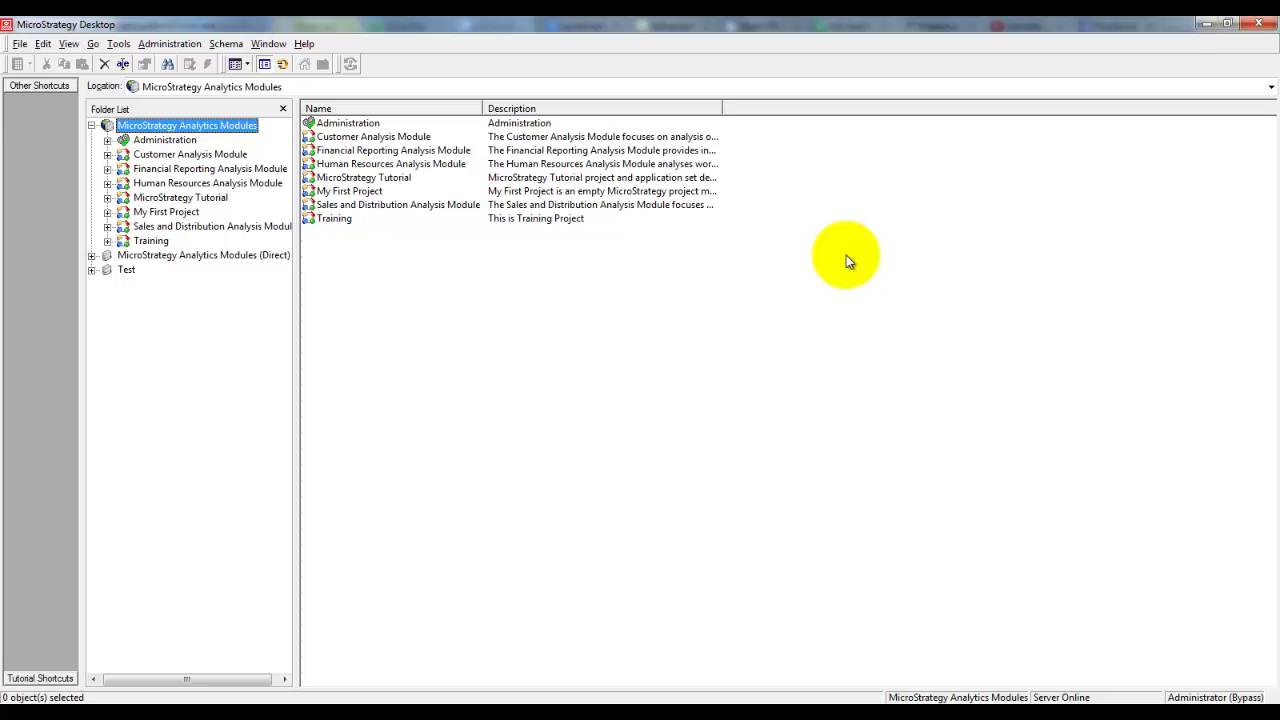
# Launch Service Manager from the Start menu's MicroStrategy Tools program folder
pyautogui.click(14, 694)
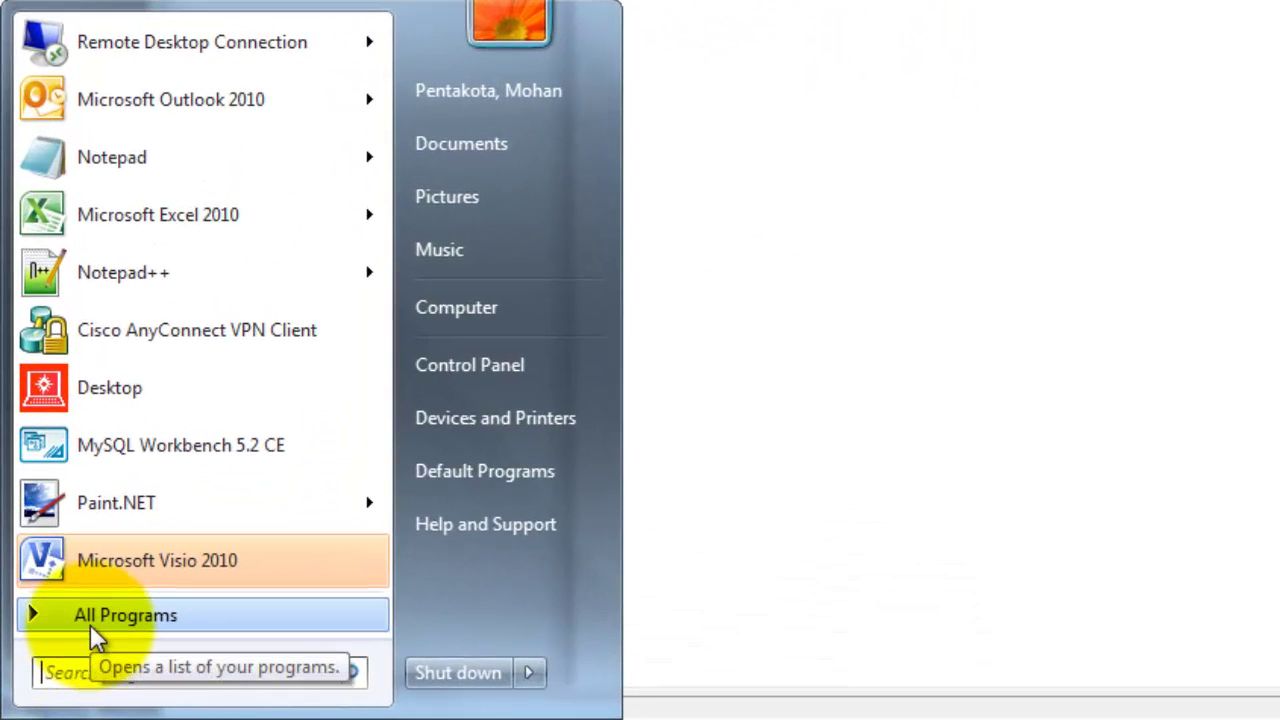
pyautogui.click(91, 619)
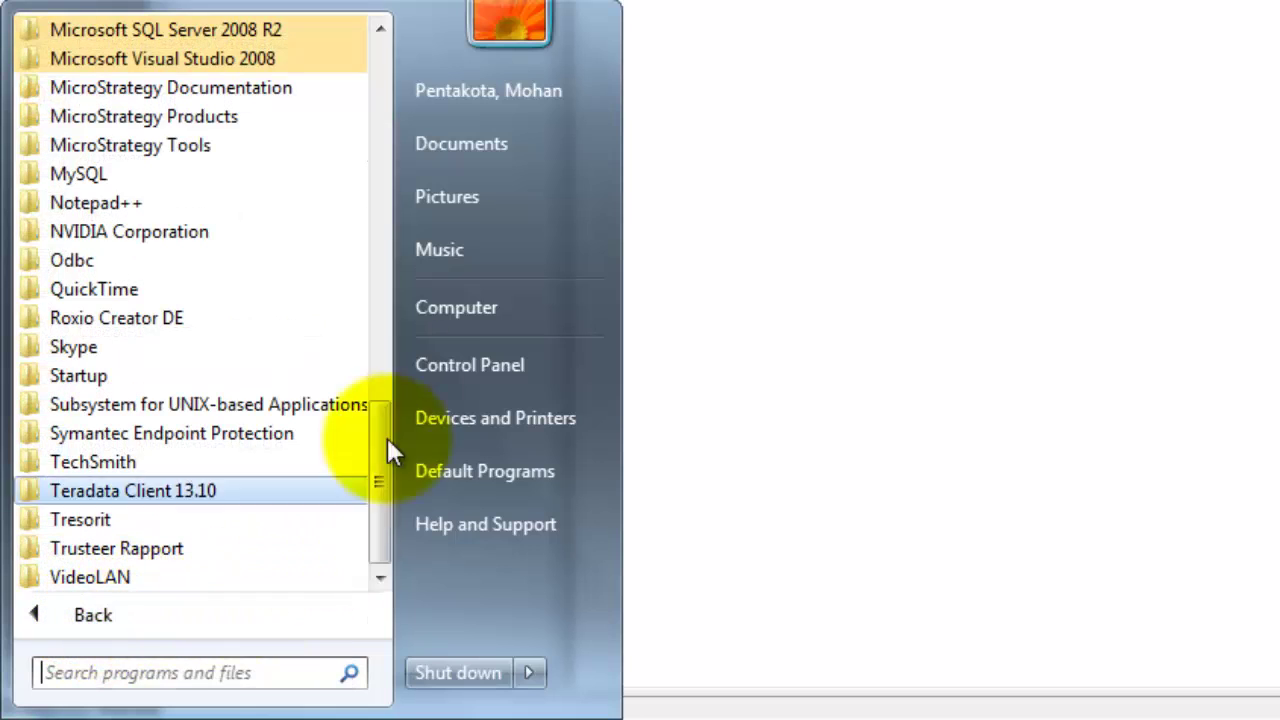
pyautogui.click(123, 143)
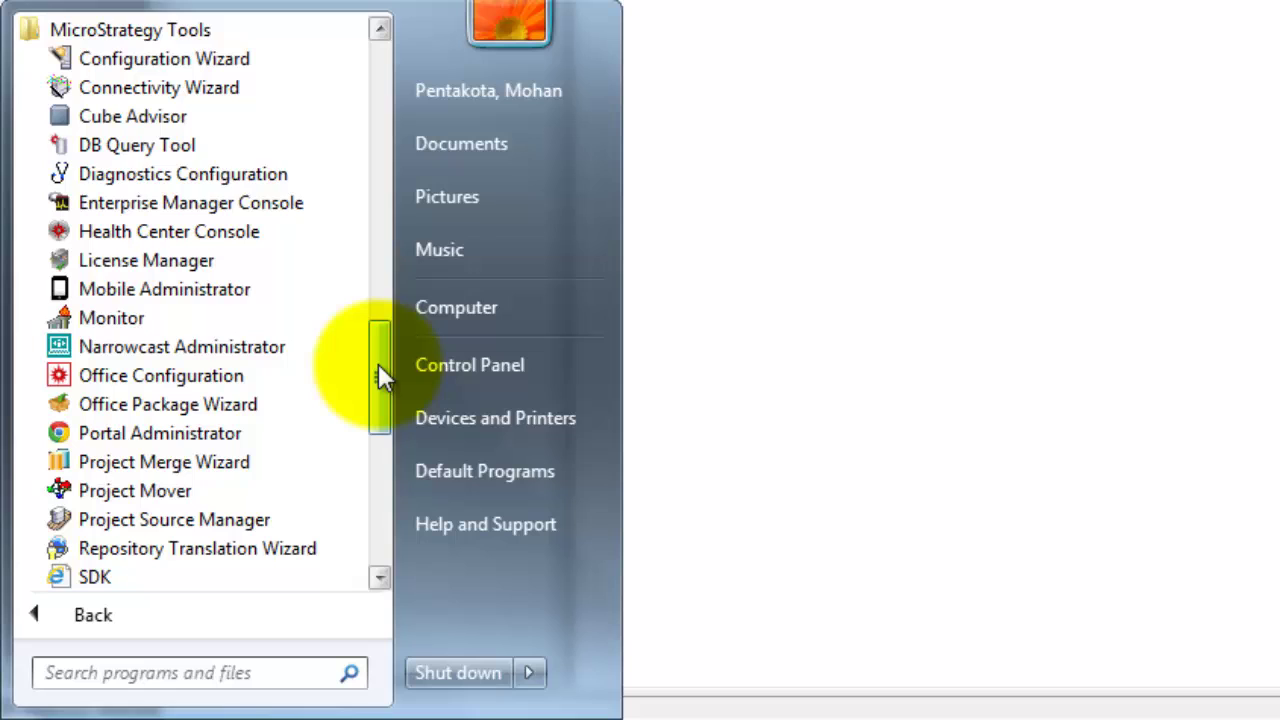
pyautogui.moveTo(378, 364); pyautogui.dragTo(368, 414)
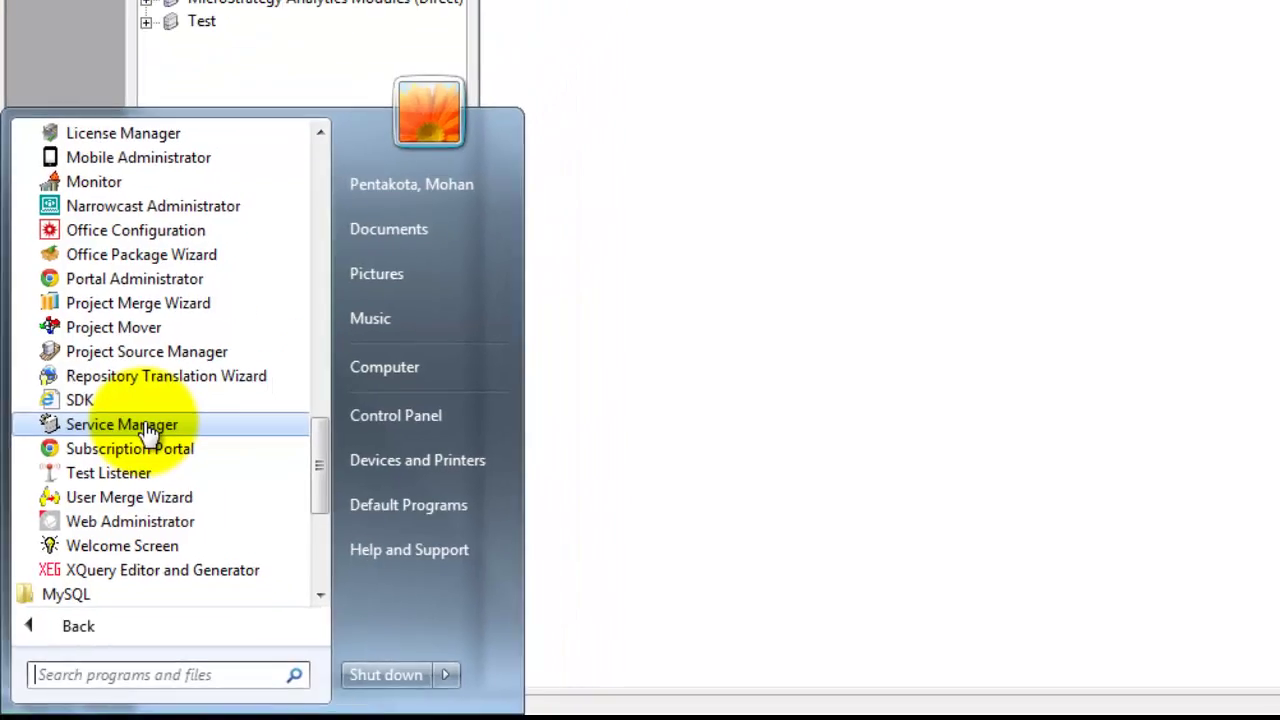
pyautogui.click(175, 380)
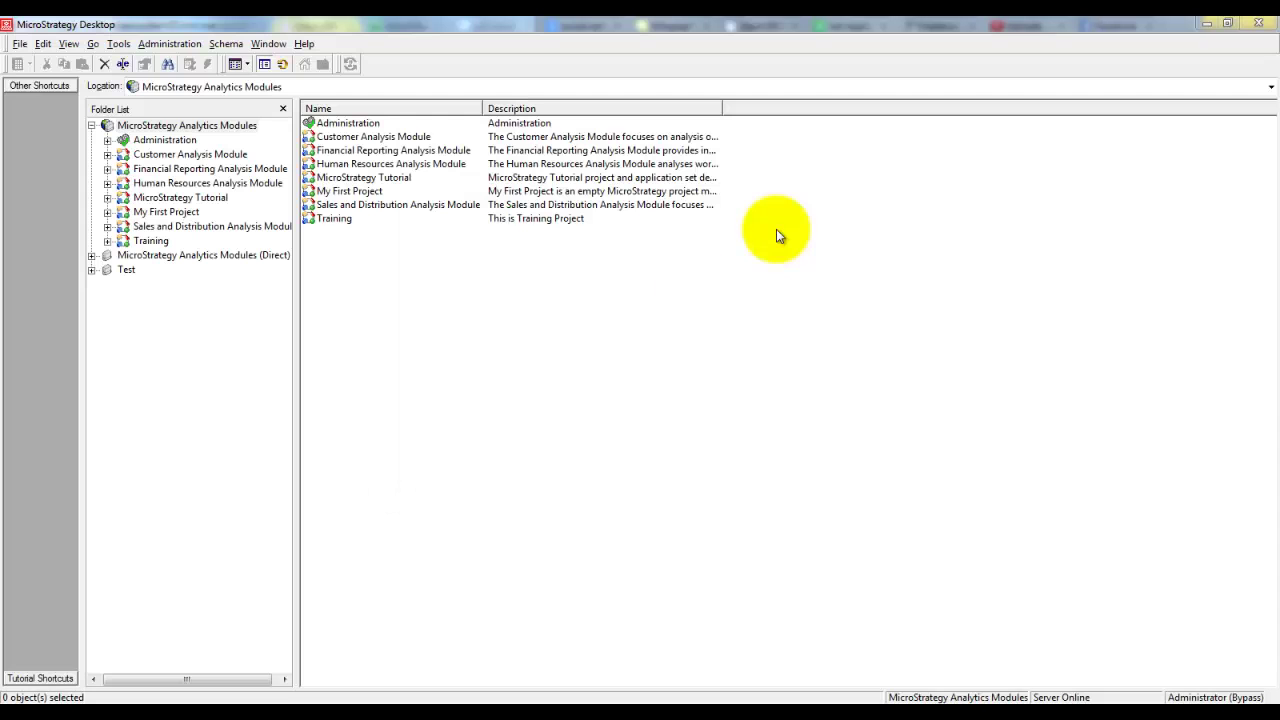
# Search the Start menu for services.msc and open the Services console from the results
pyautogui.click(20, 705)
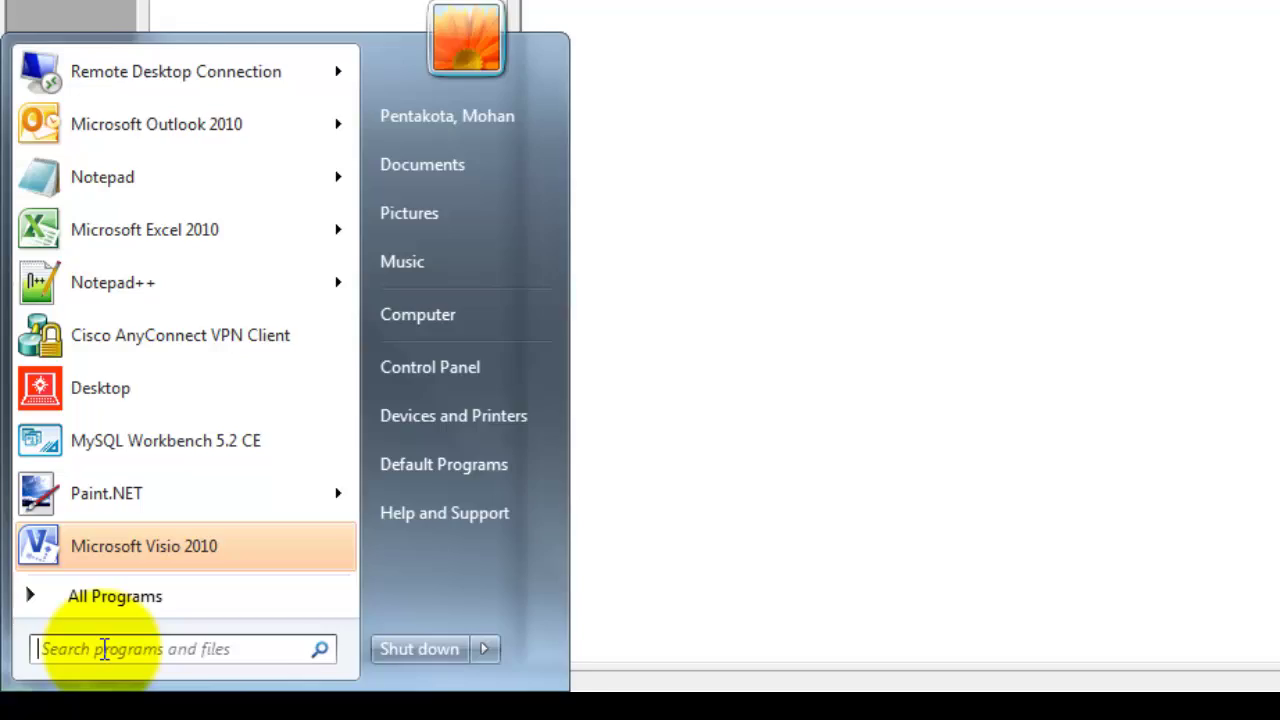
pyautogui.click(106, 650)
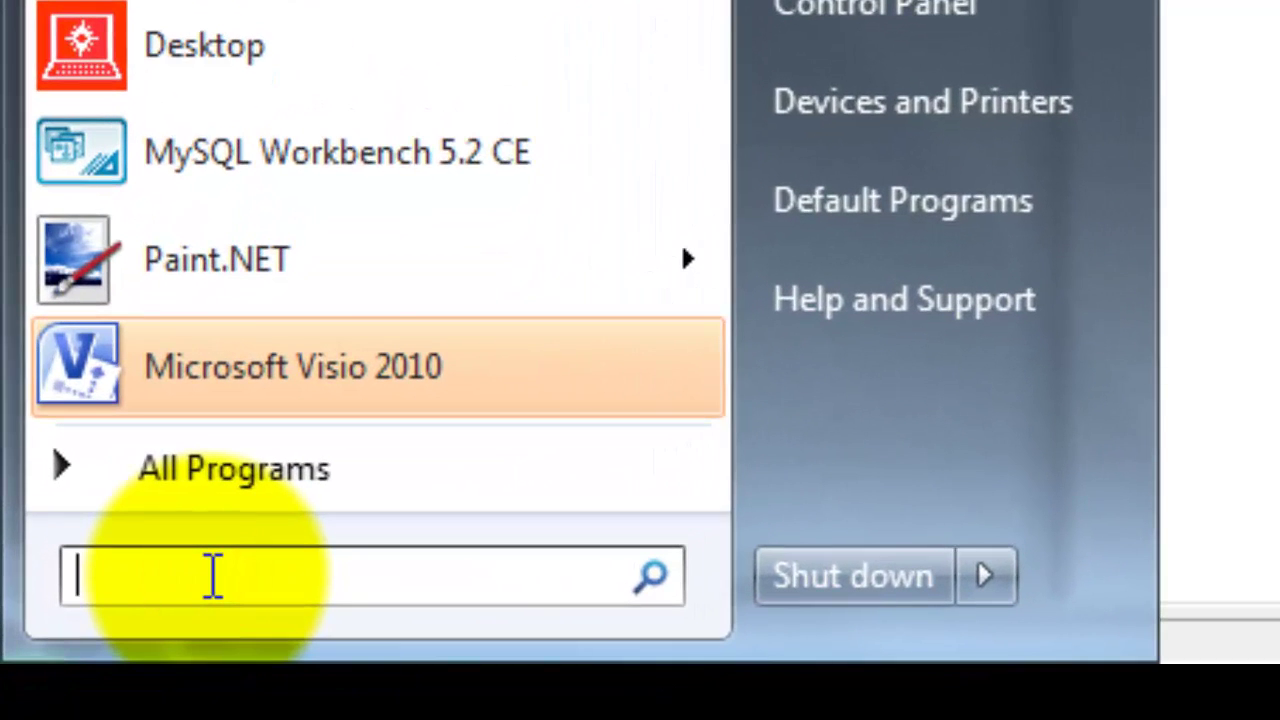
pyautogui.write('services')
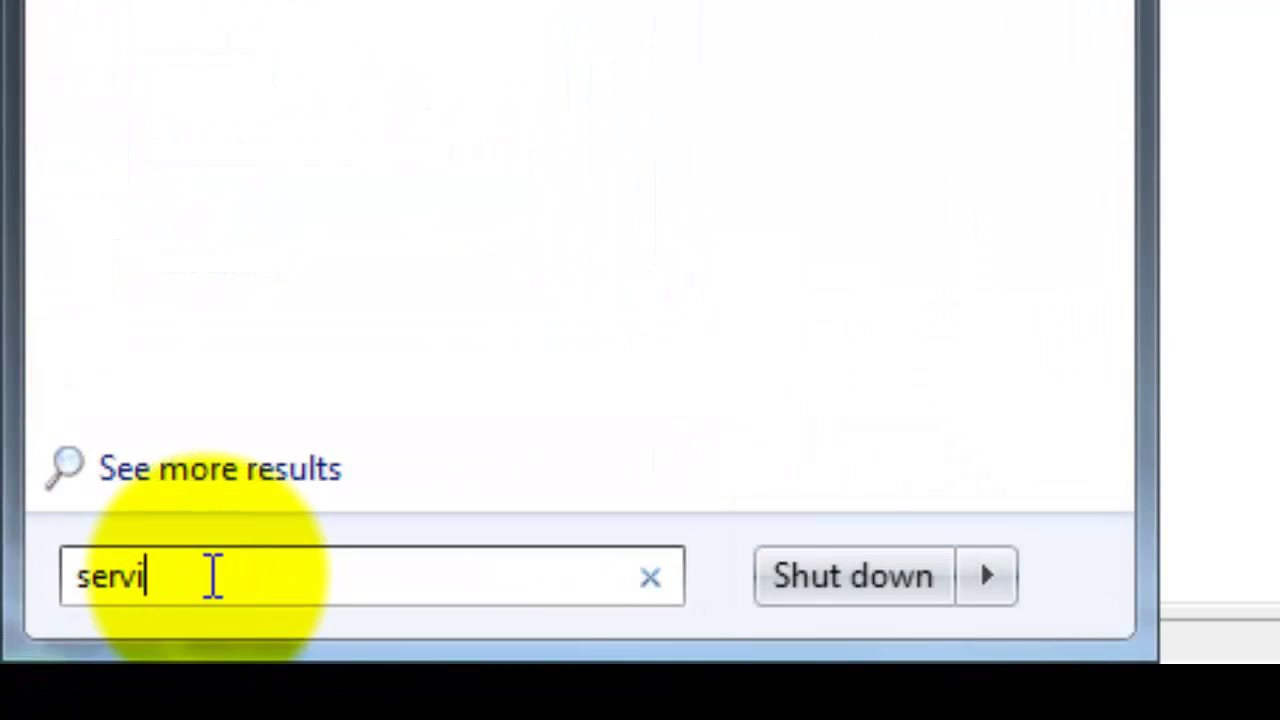
pyautogui.write('.msc')
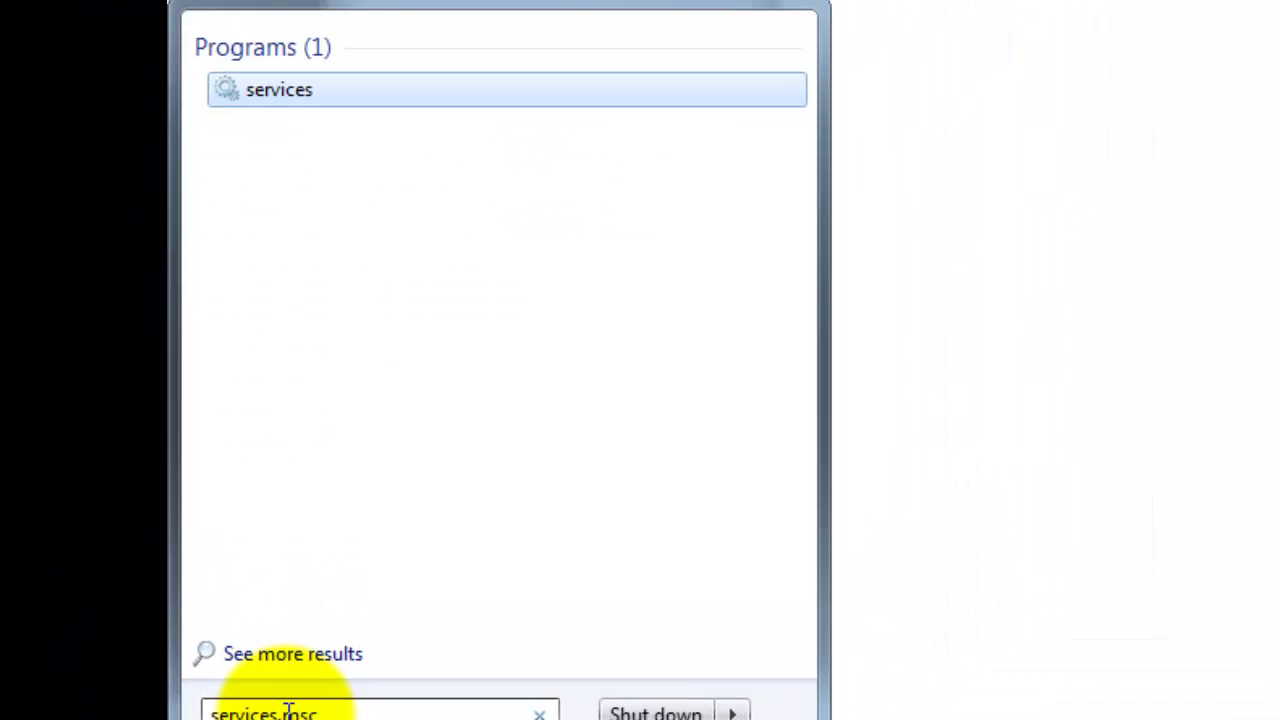
pyautogui.moveTo(330, 712); pyautogui.dragTo(212, 712)
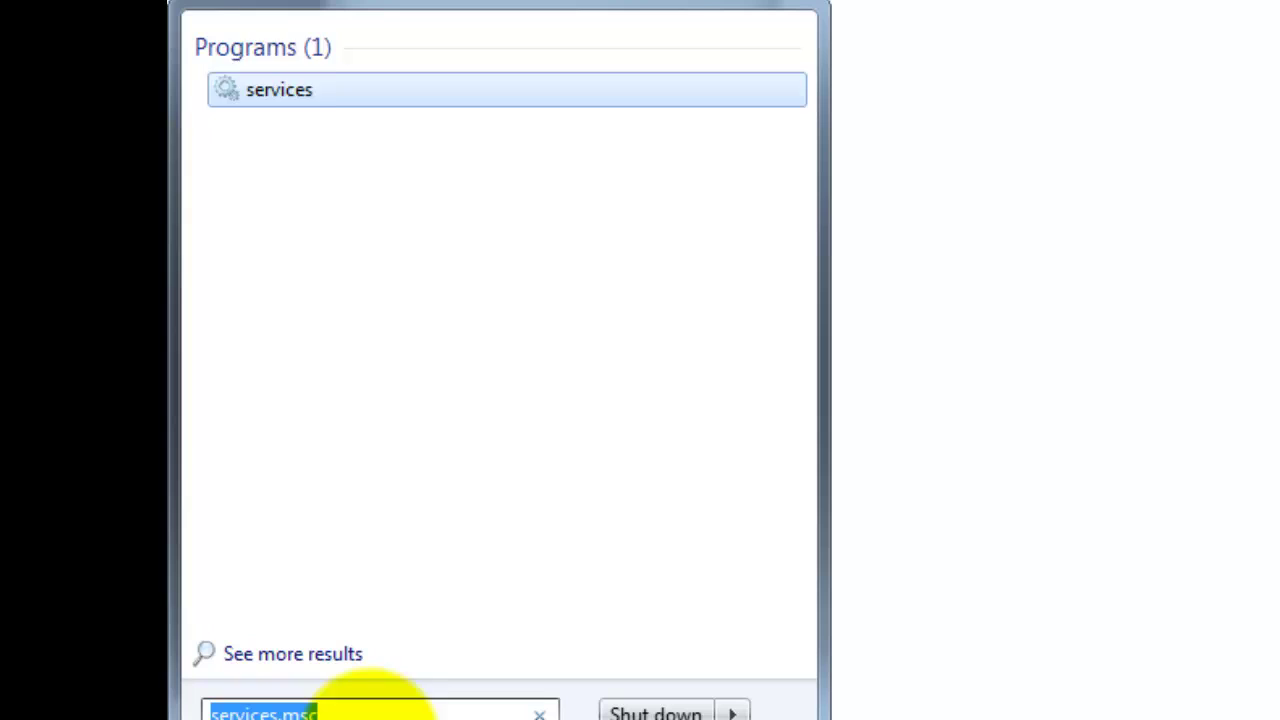
pyautogui.click(272, 93)
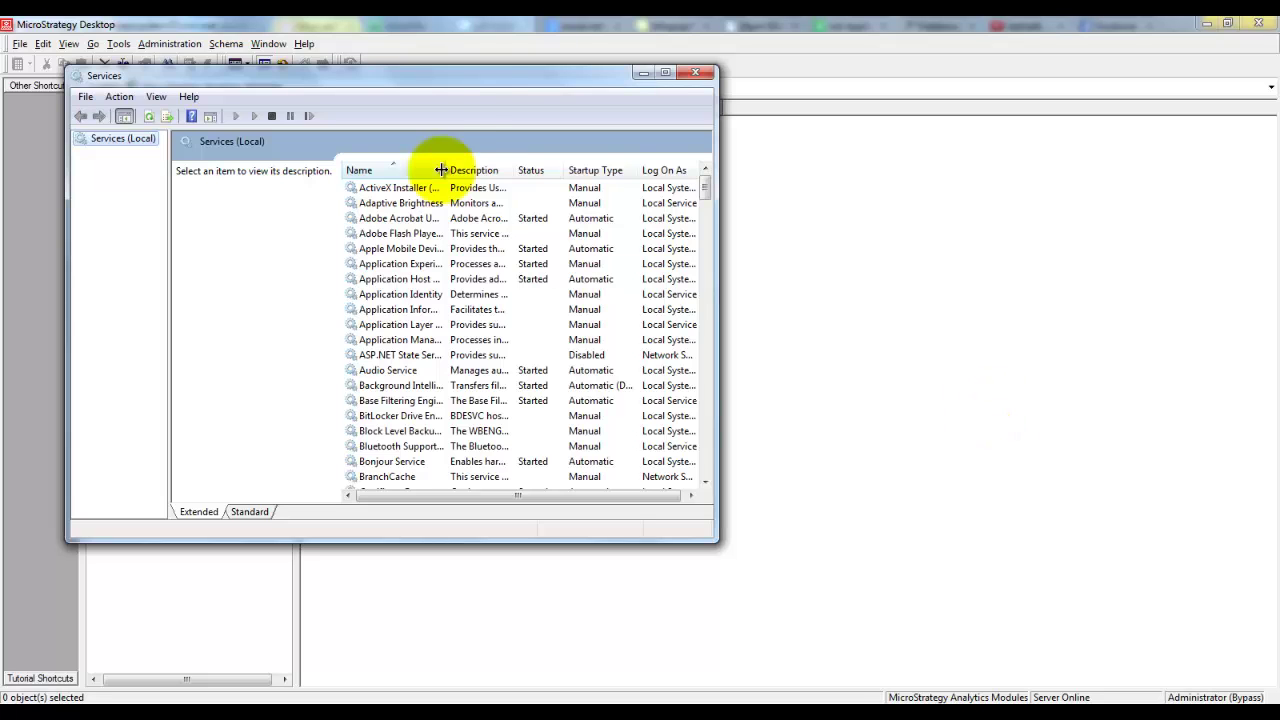
# Maximize Services, auto-fit the Name column, and jump with 'mi' to select MicroStrategy Intelligence Server
pyautogui.doubleClick(476, 80)
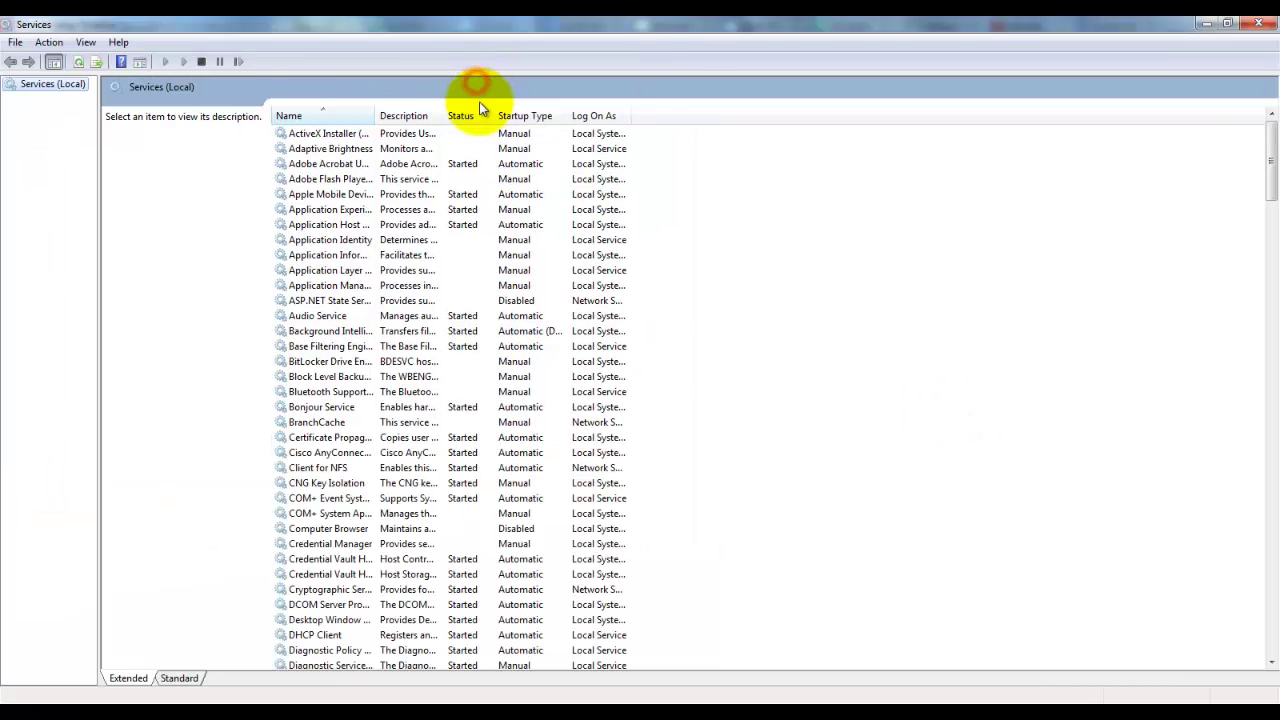
pyautogui.doubleClick(376, 115)
pyautogui.click(330, 392)
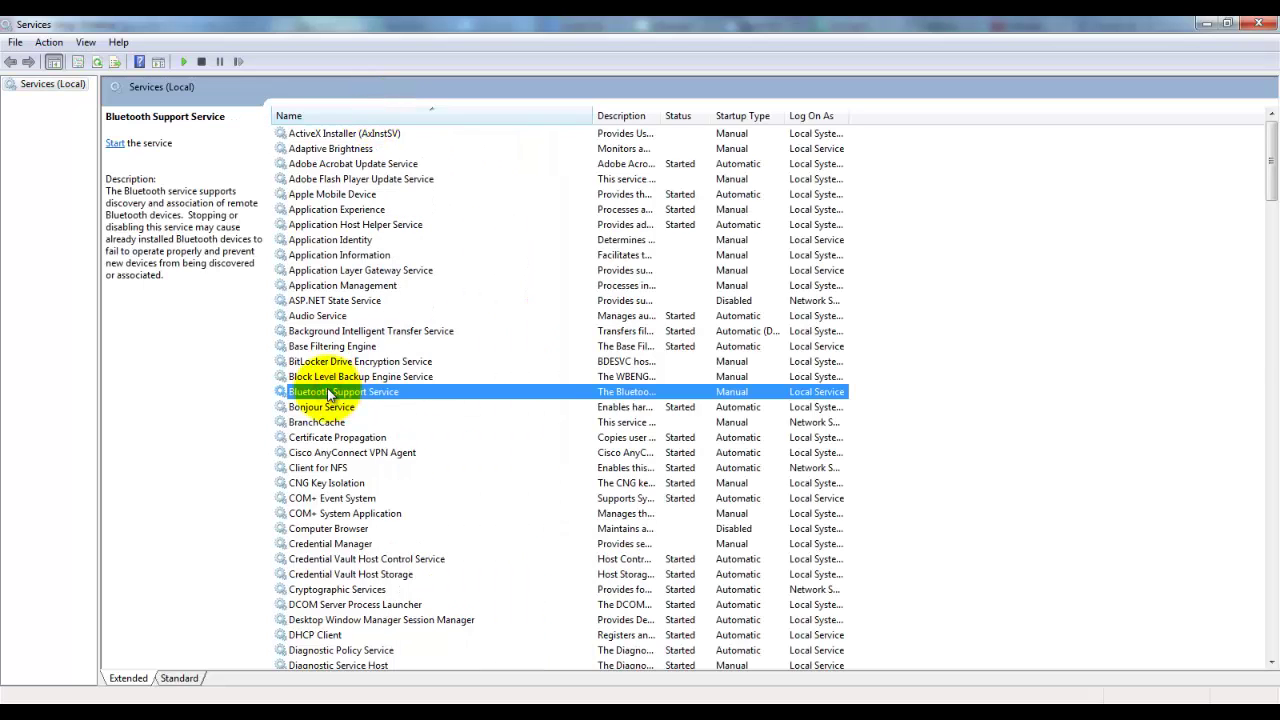
pyautogui.write('mi')
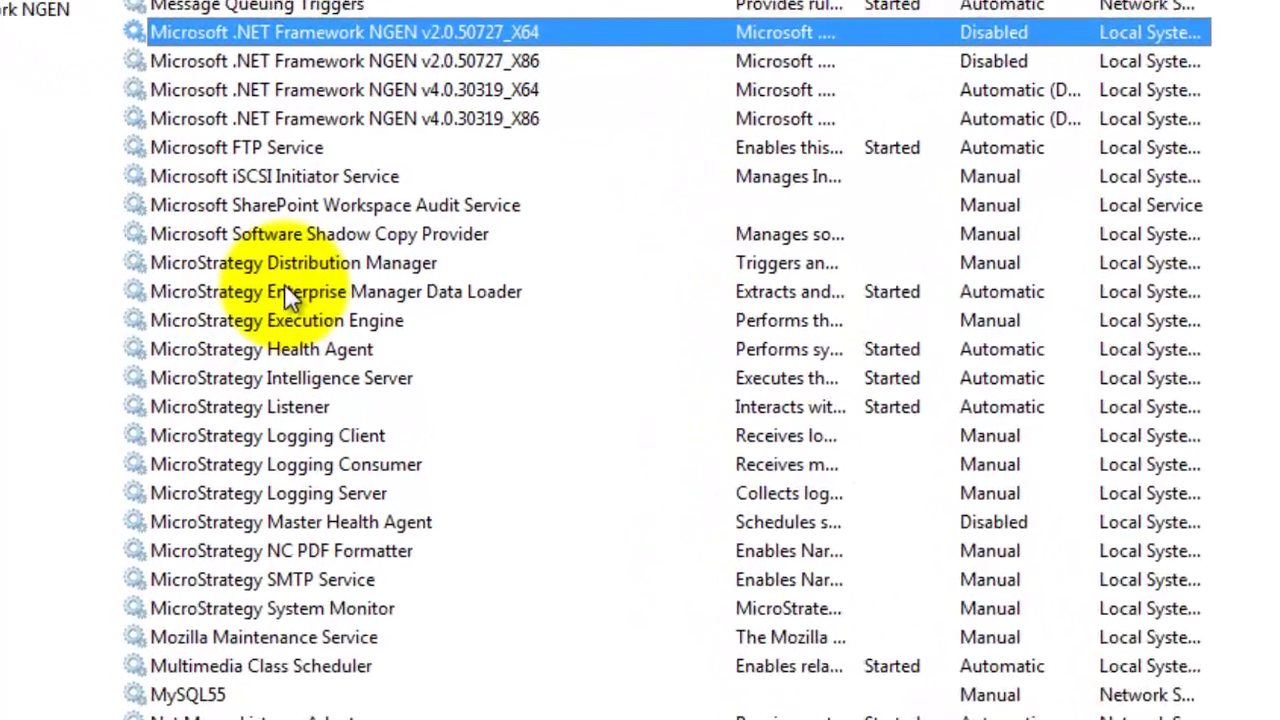
pyautogui.click(281, 376)
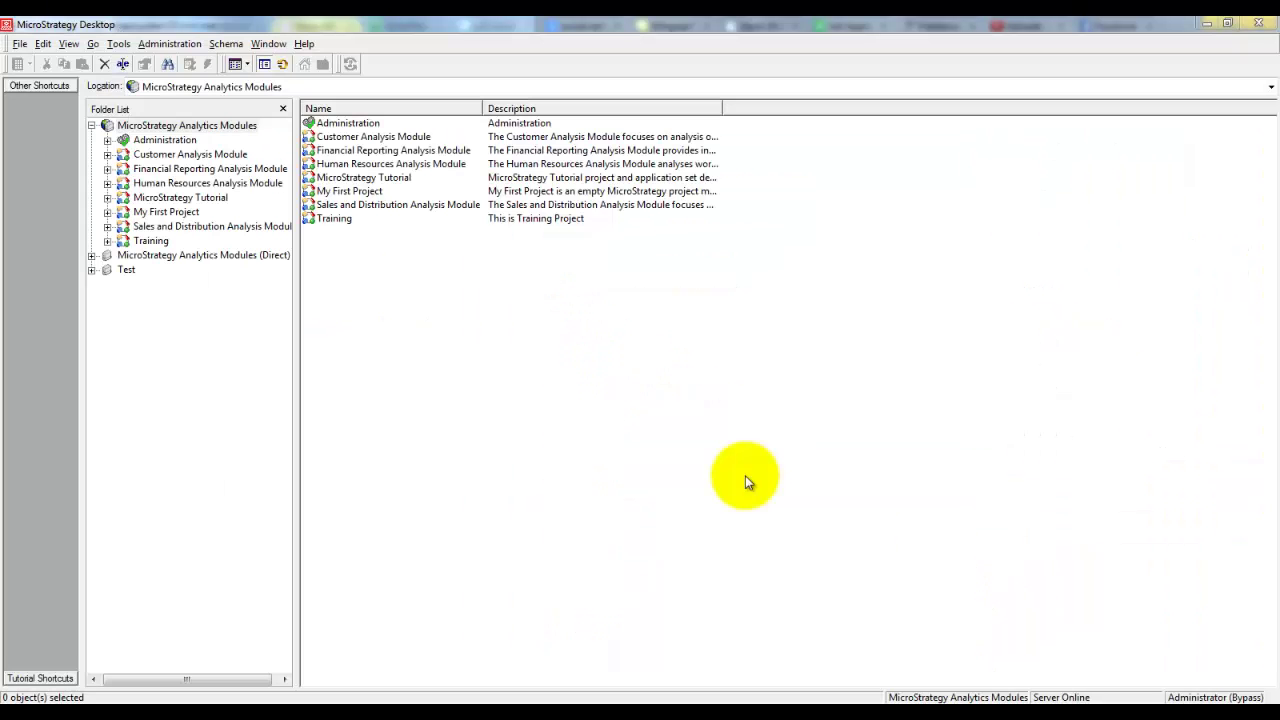
# Launch Command Manager from the Start menu's MicroStrategy Products program folder
pyautogui.click(14, 696)
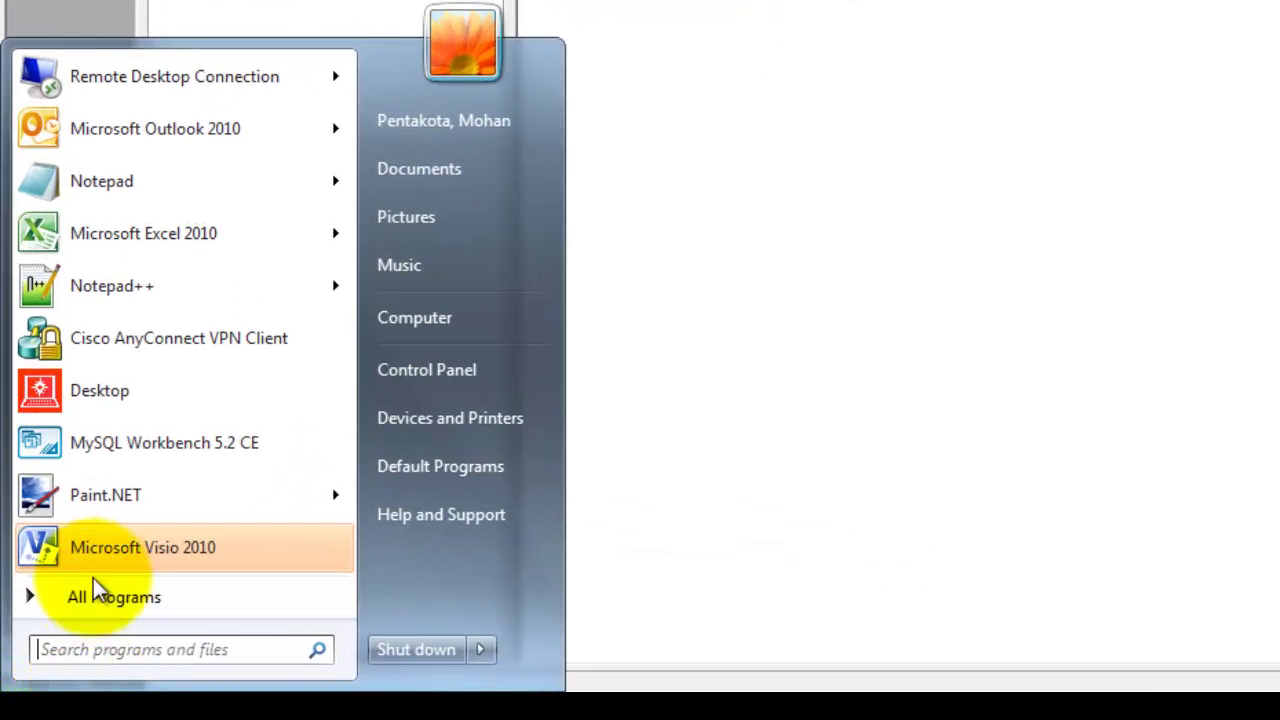
pyautogui.click(94, 597)
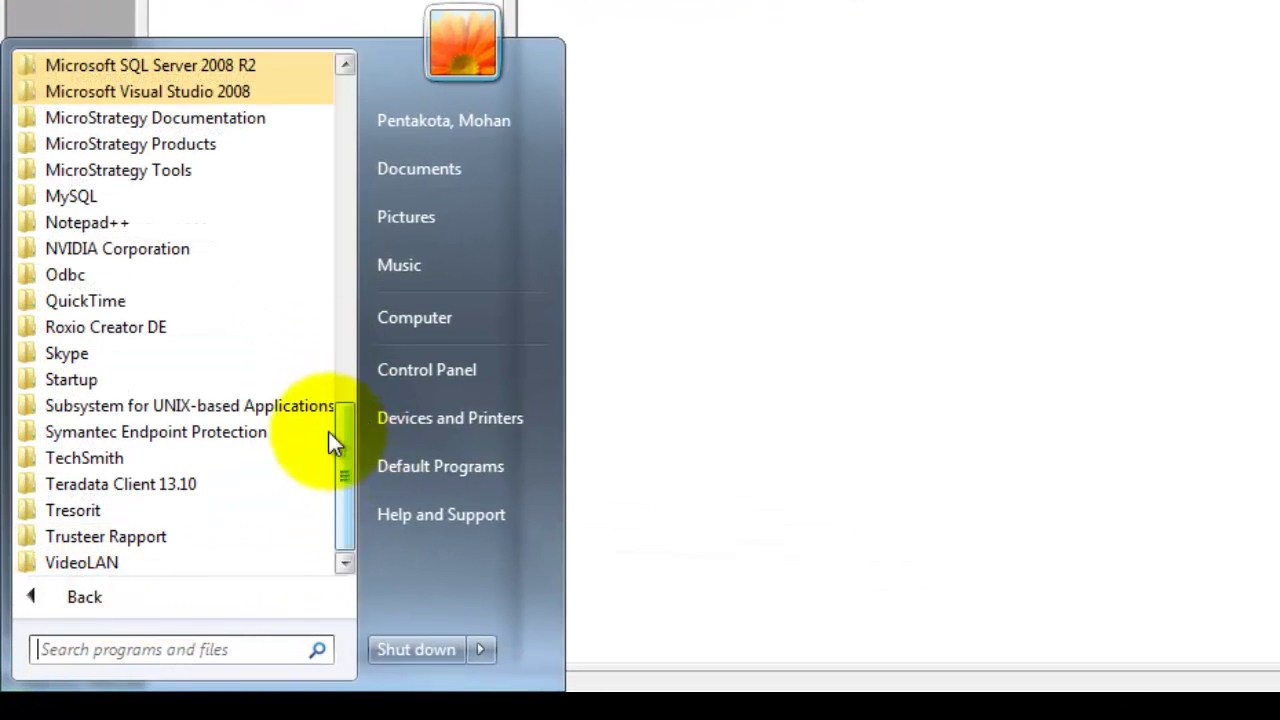
pyautogui.click(131, 144)
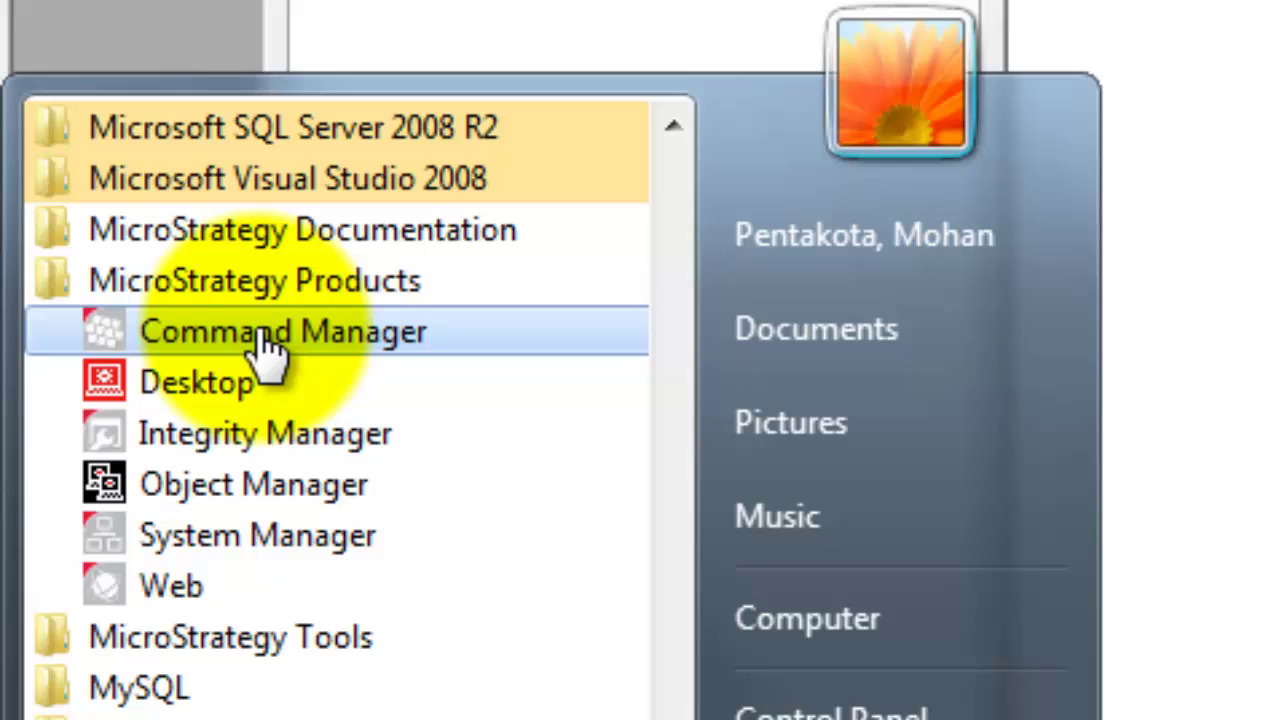
pyautogui.click(265, 340)
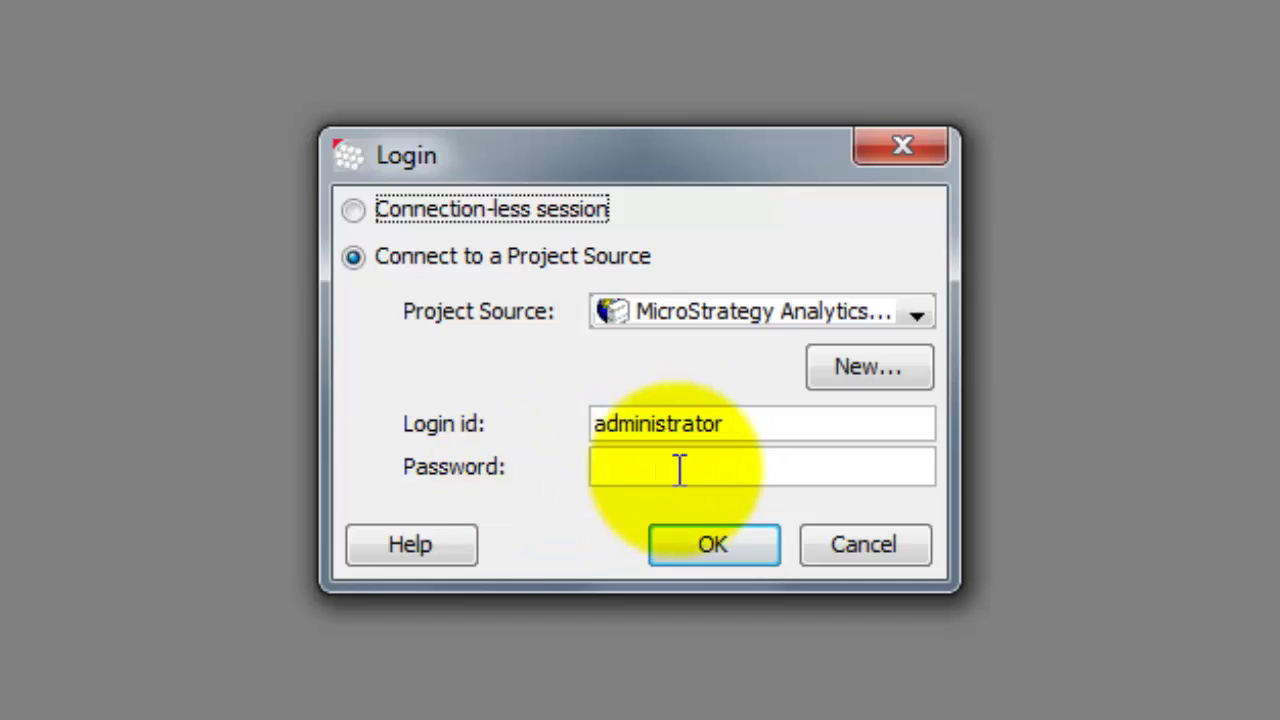
# Log in, paste the LIST SERVERS; and RESTART SERVER IN "ServerName"; commands, and select LIST SERVERS;
pyautogui.click(709, 547)
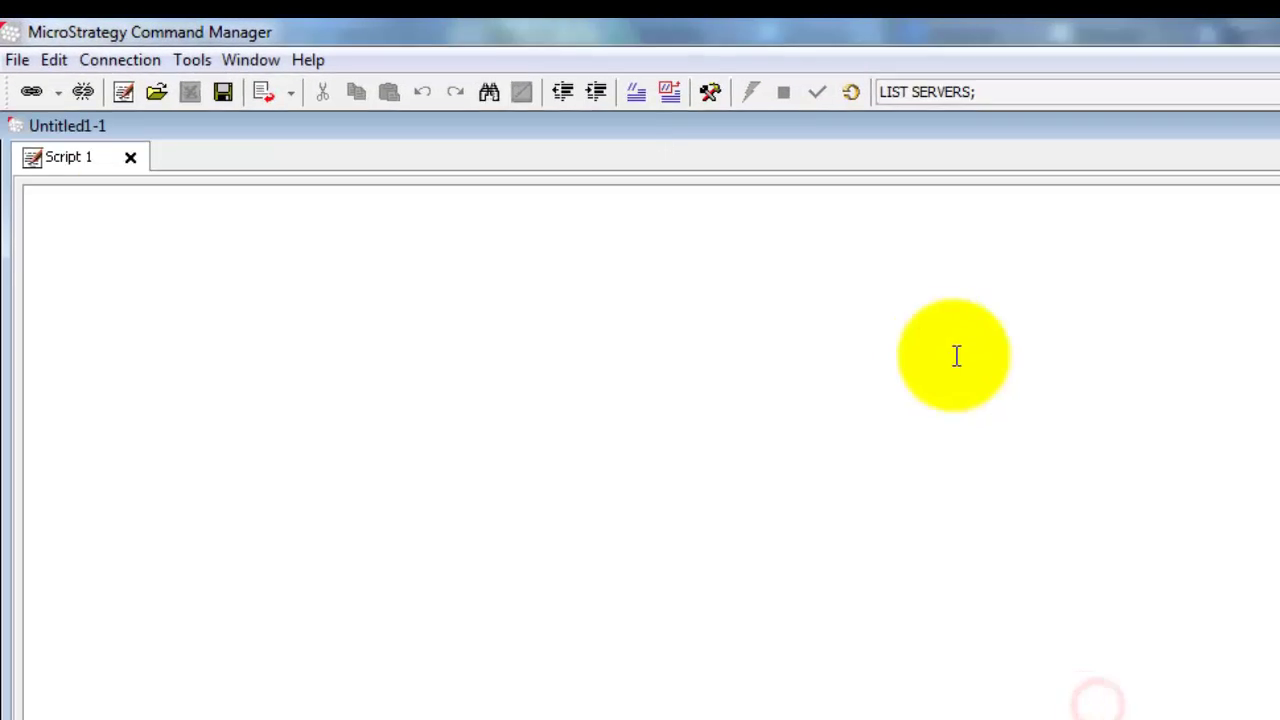
pyautogui.write('LIST SERVERS;  RESTART SERVER IN "ServerName";')
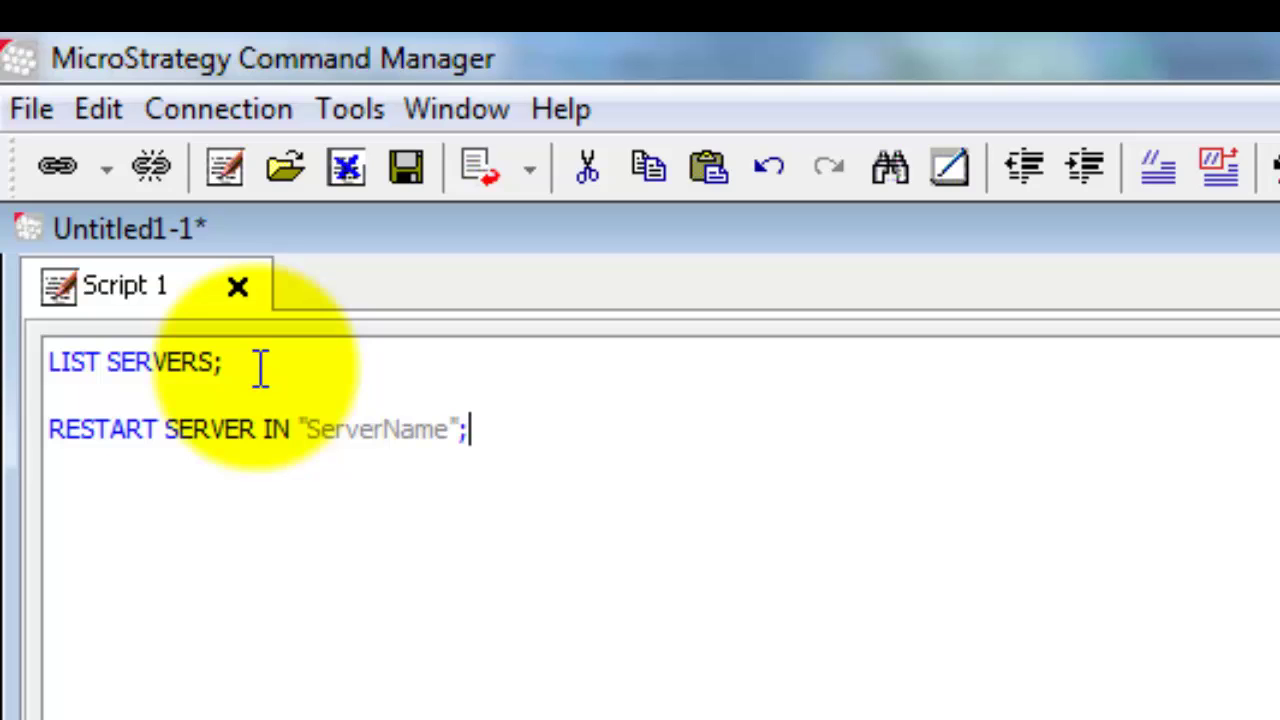
pyautogui.moveTo(257, 366); pyautogui.dragTo(15, 390)
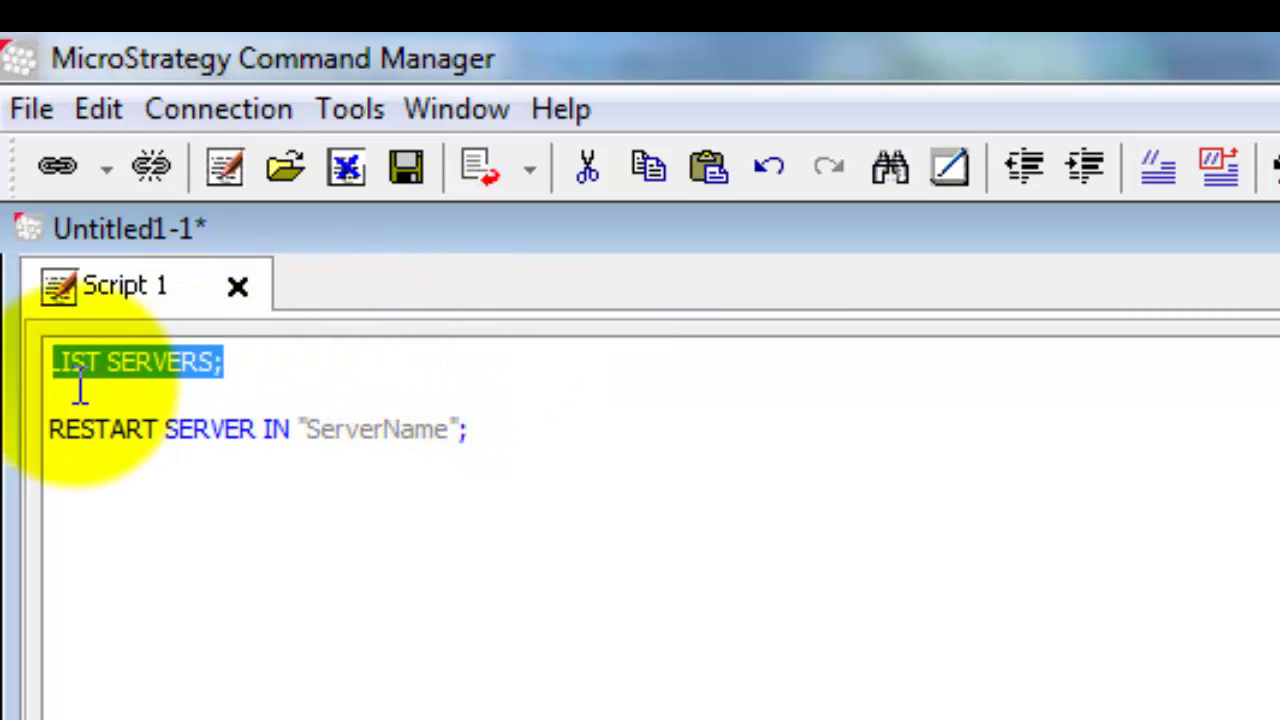
# Look through the script execution options without running anything, then select the ServerName placeholder
pyautogui.click(225, 118)
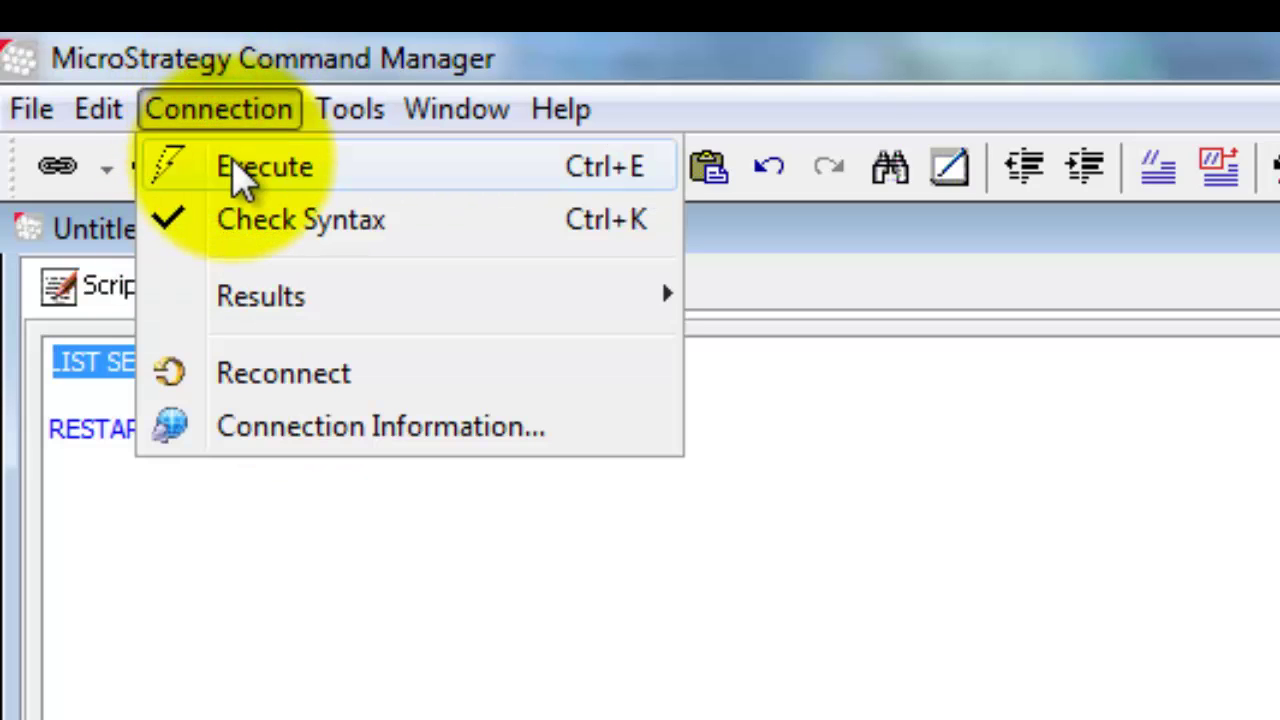
pyautogui.click(237, 114)
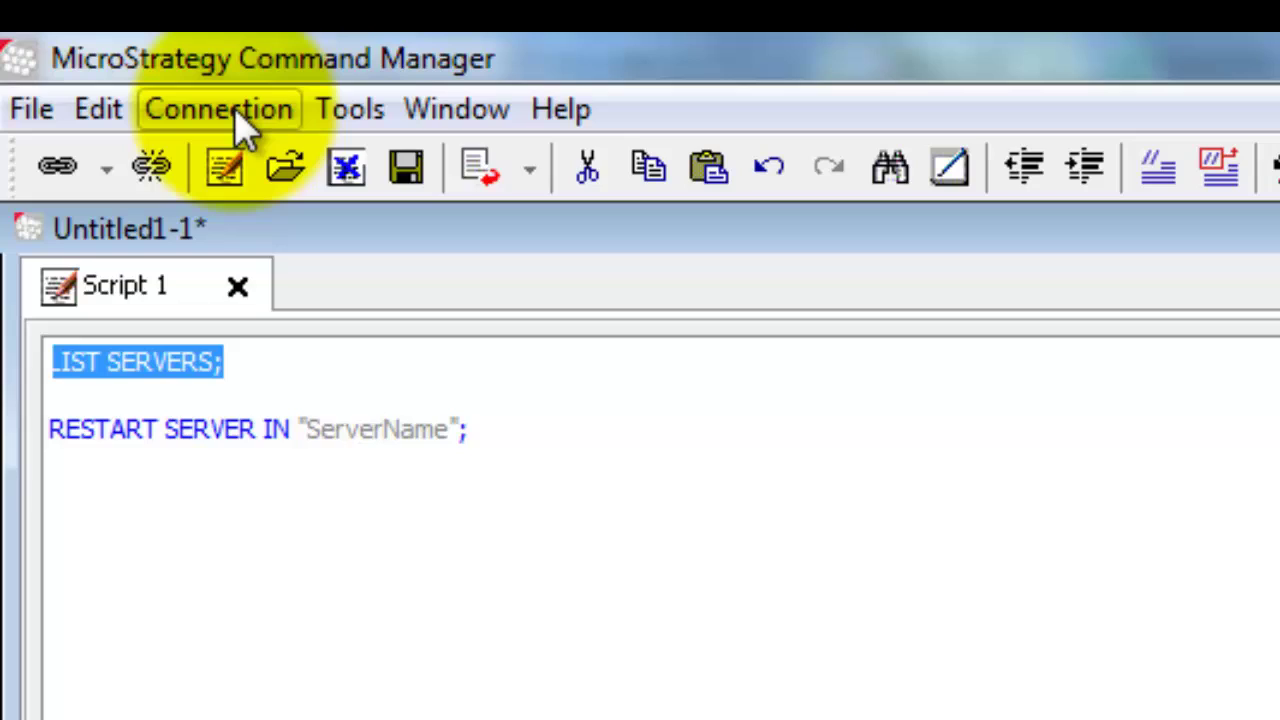
pyautogui.click(237, 112)
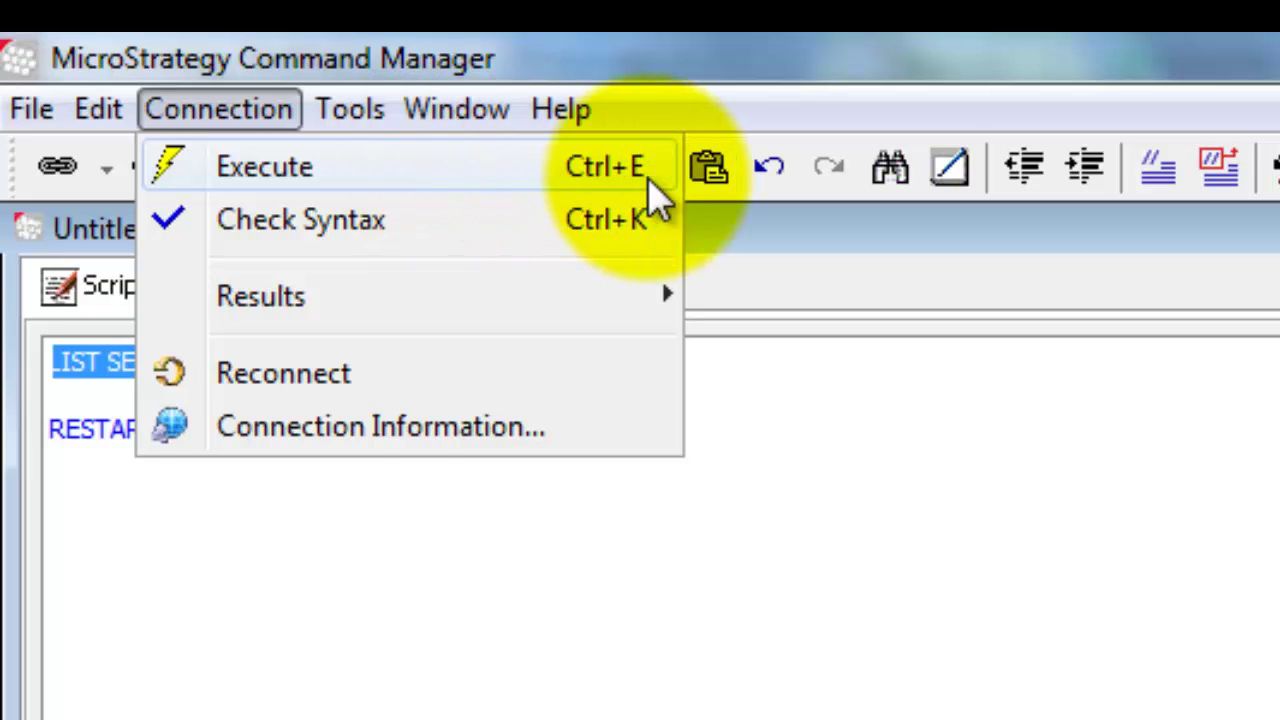
pyautogui.click(306, 429)
pyautogui.moveTo(306, 429); pyautogui.dragTo(452, 430)
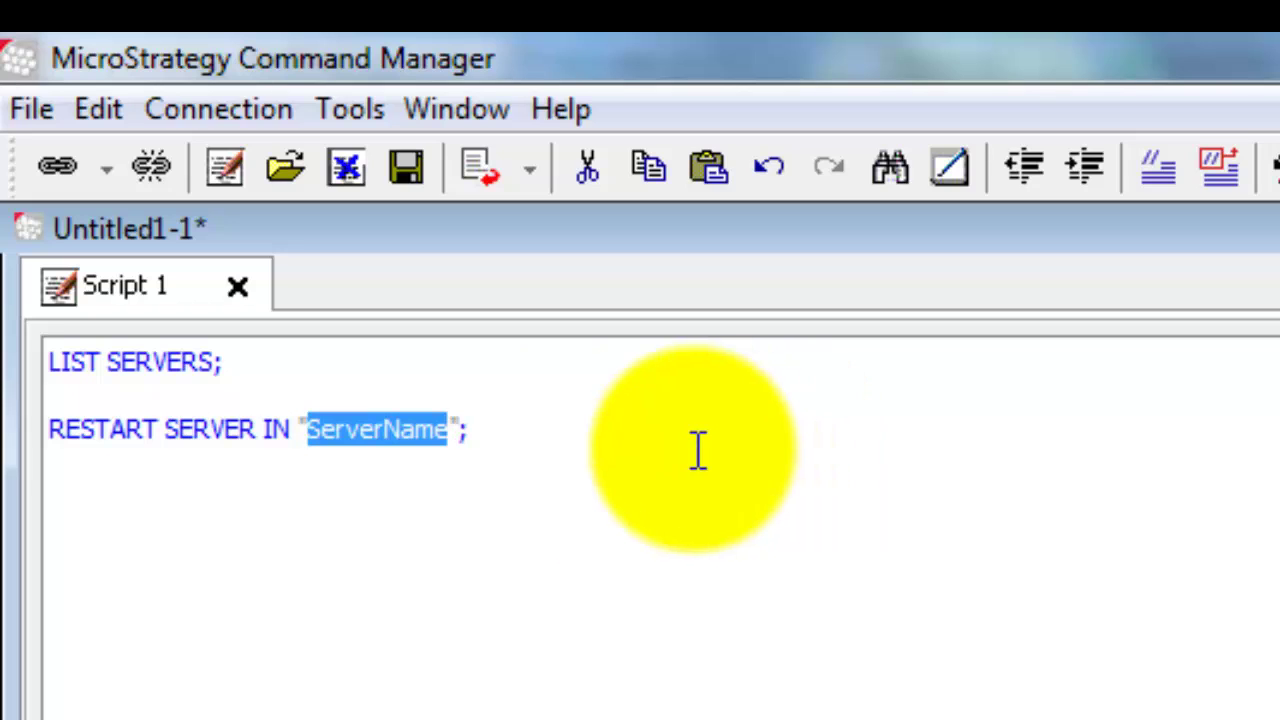
pyautogui.click(565, 428)
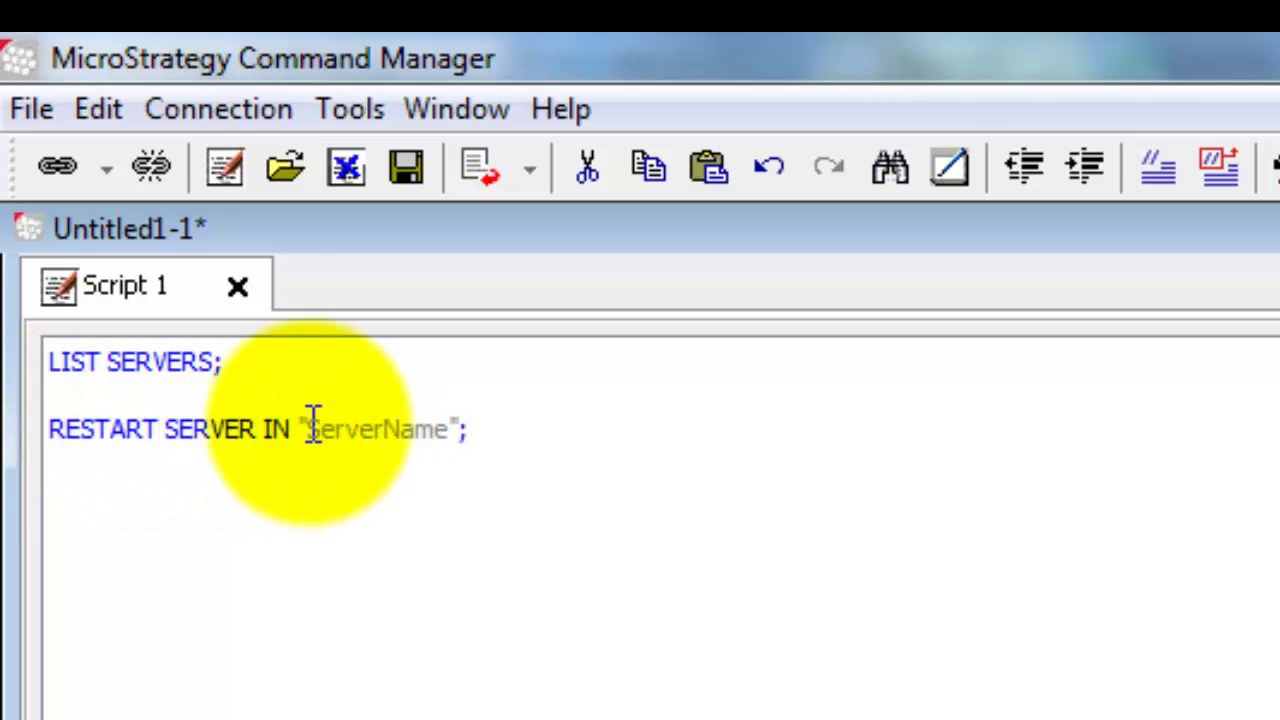
pyautogui.moveTo(308, 428); pyautogui.dragTo(452, 429)
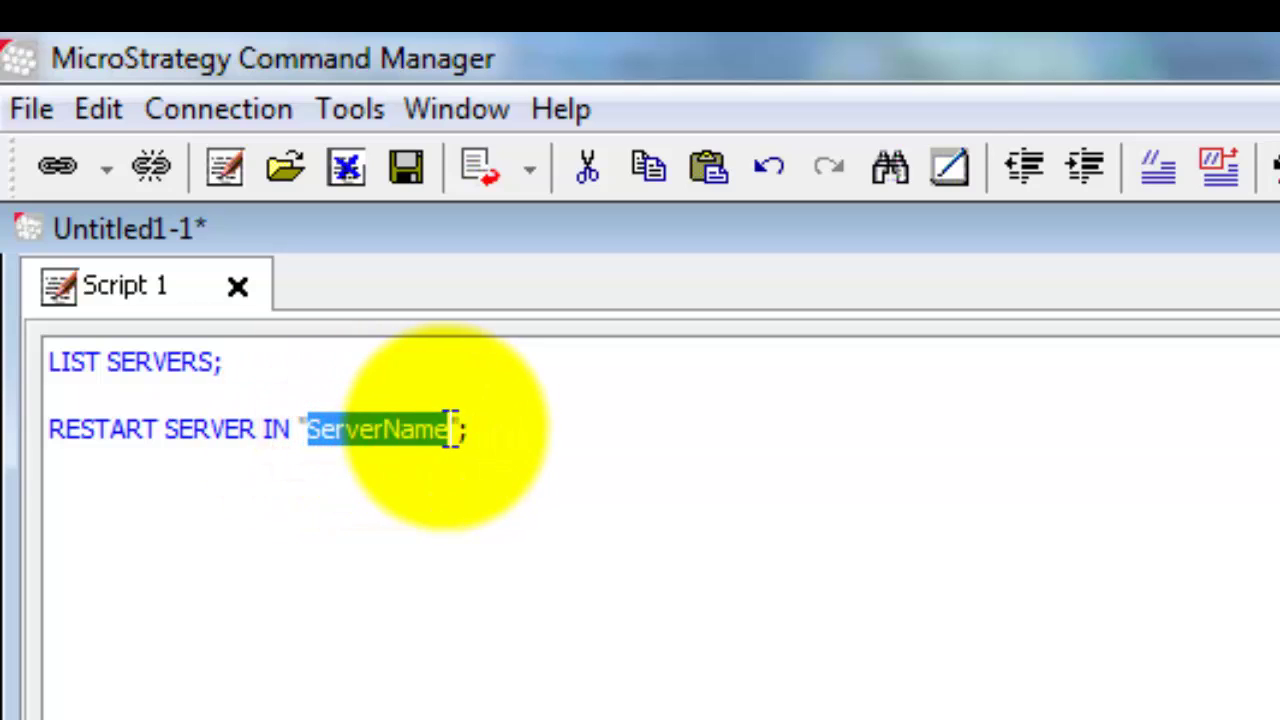
pyautogui.click(565, 421)
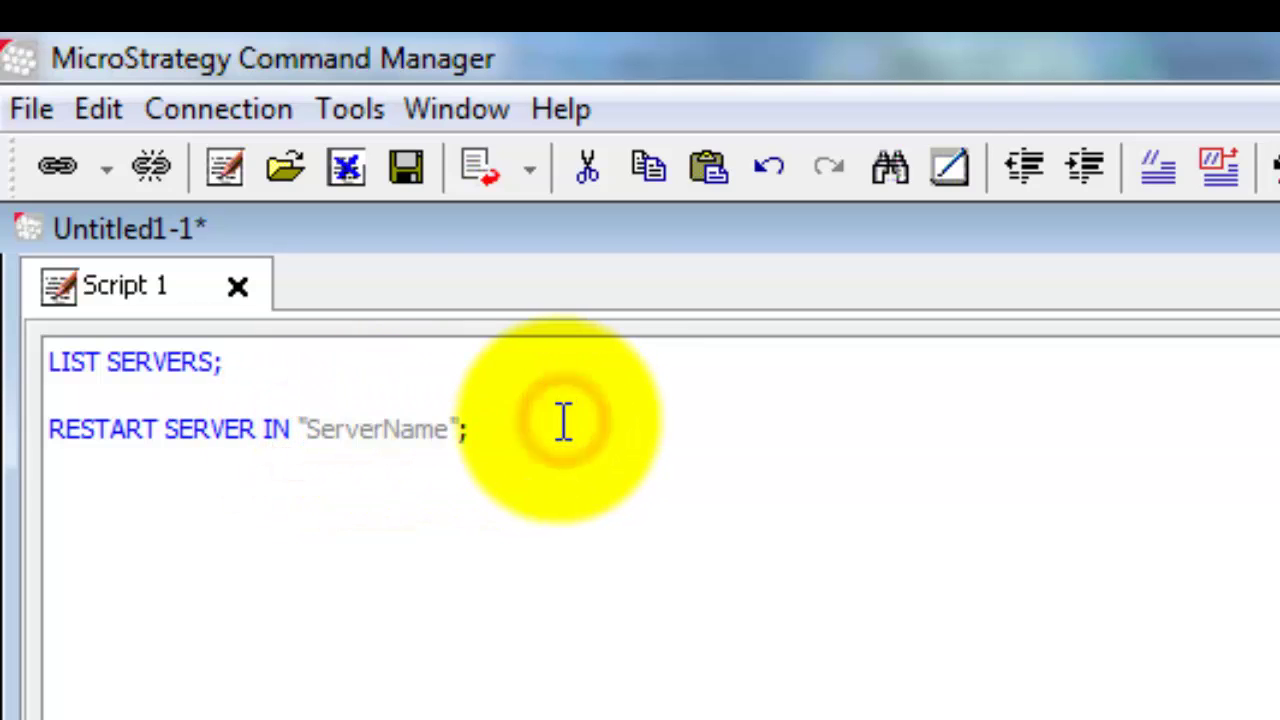
pyautogui.moveTo(526, 429); pyautogui.dragTo(37, 428)
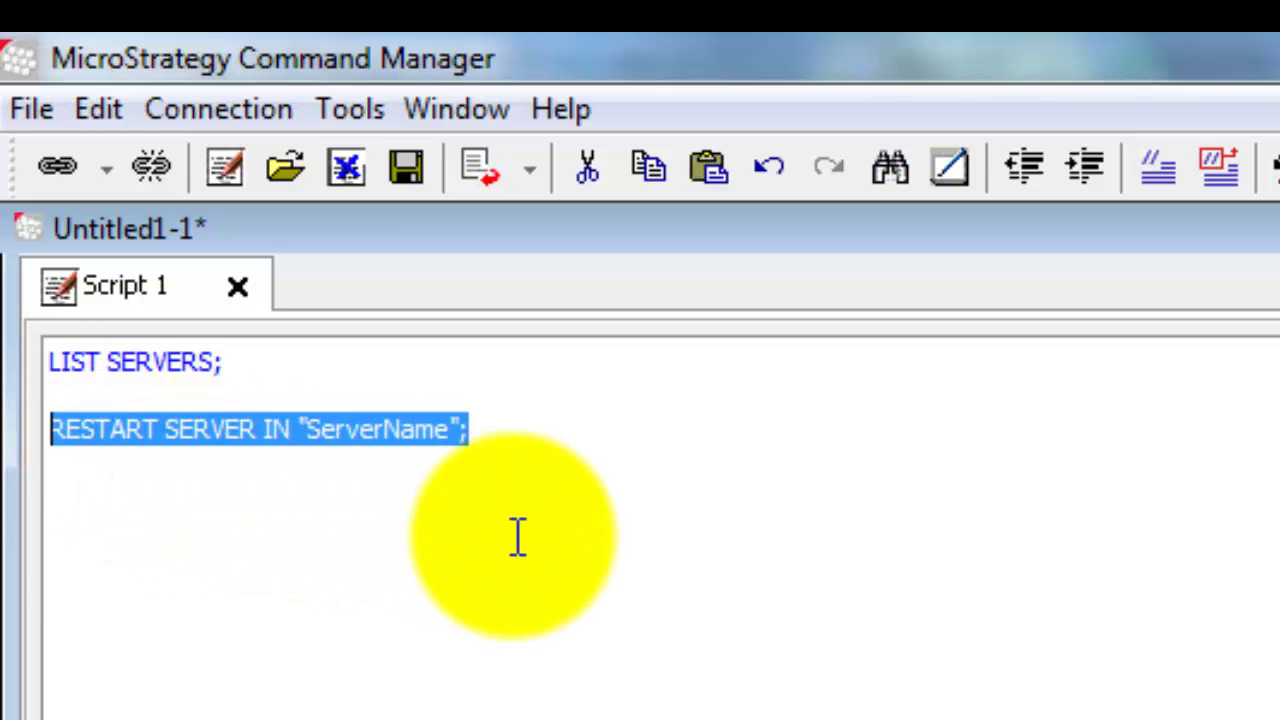
pyautogui.click(237, 108)
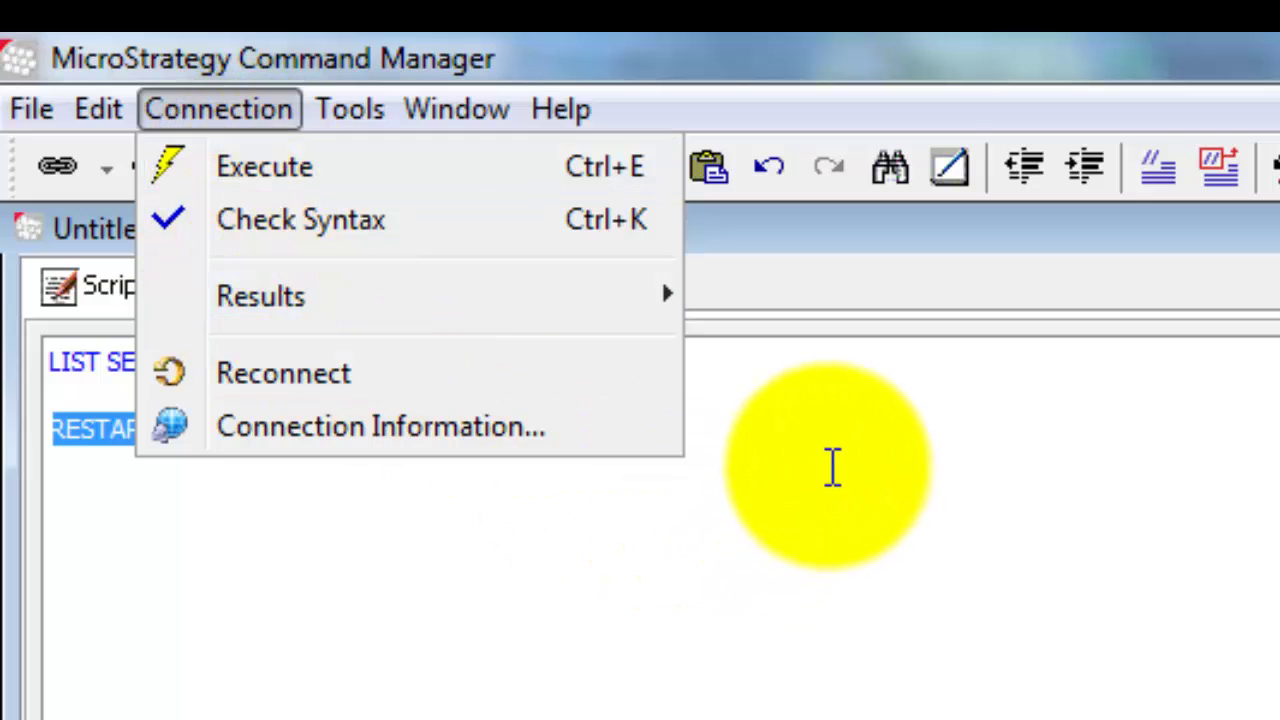
pyautogui.click(834, 458)
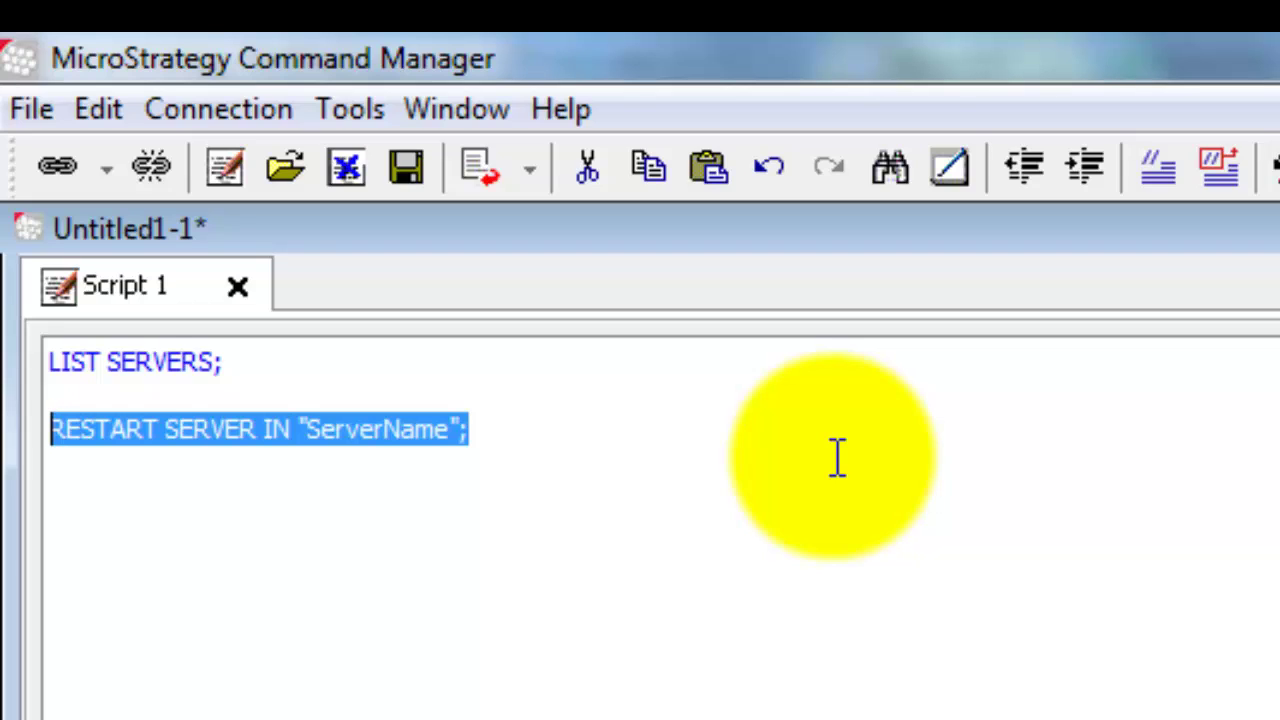
pyautogui.click(838, 458)
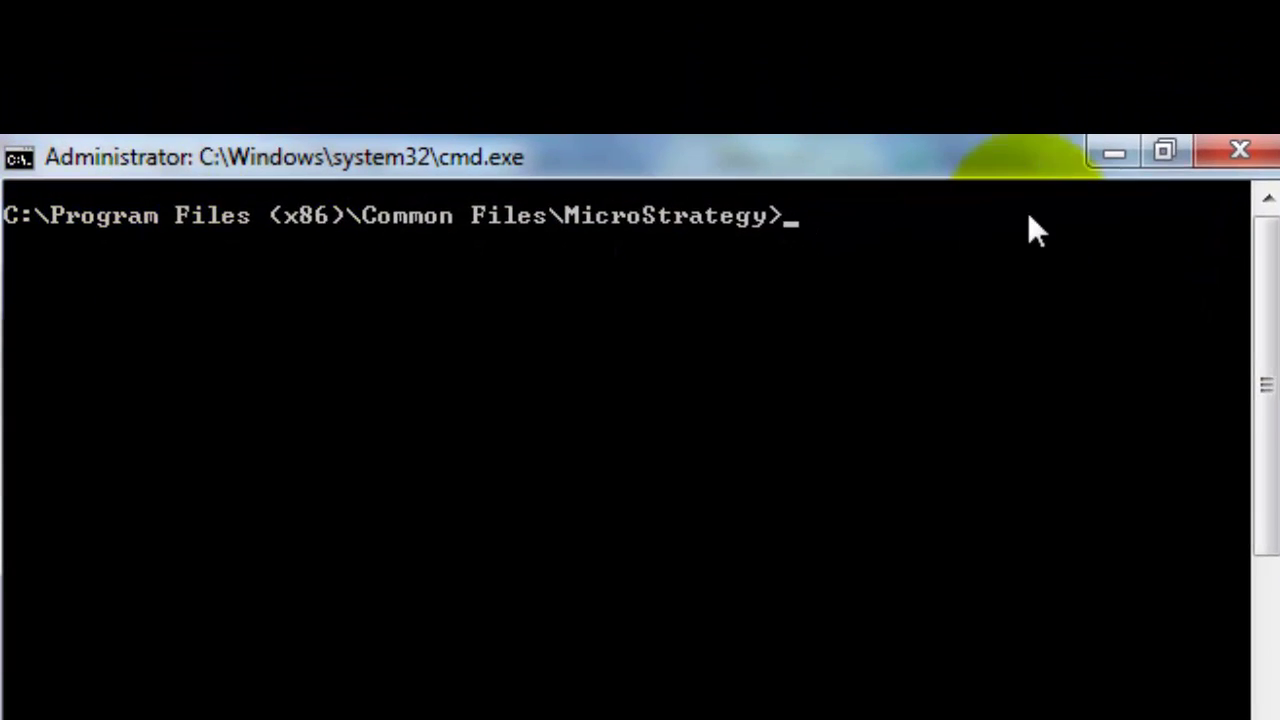
# Enter the command mstrctl -s IntelligenceServer stop at the MicroStrategy folder prompt
pyautogui.write('mstr')
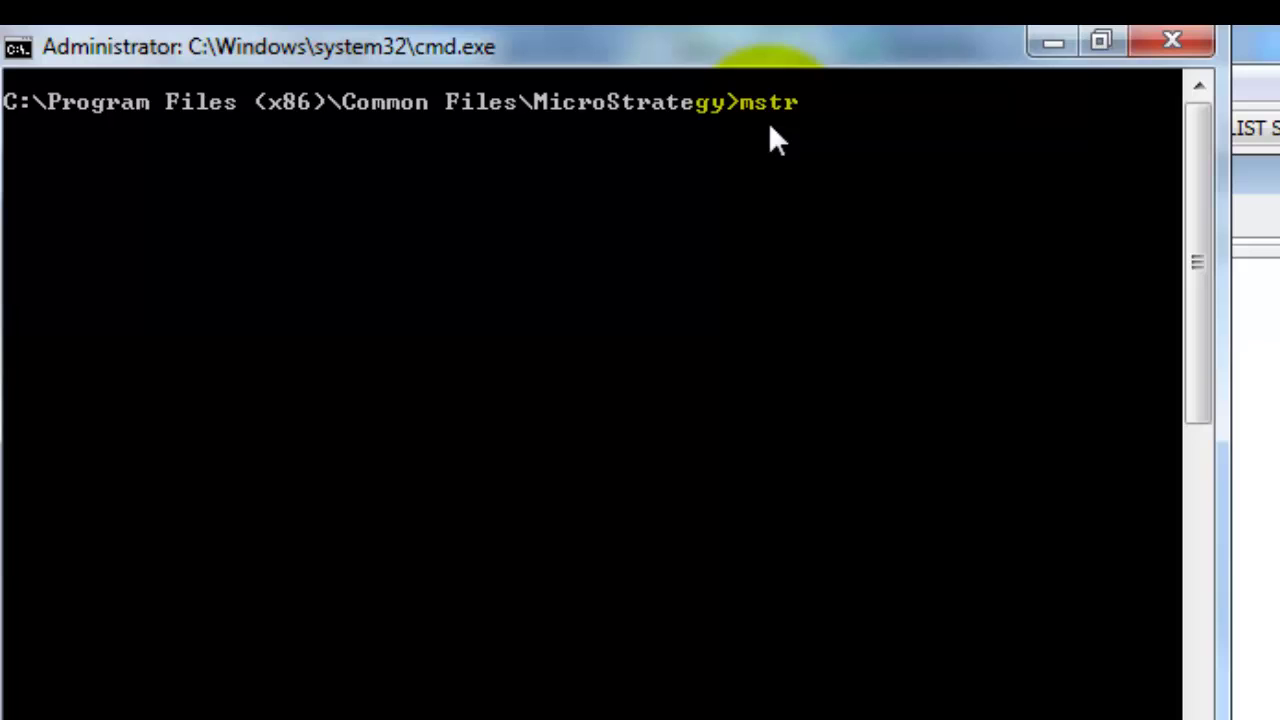
pyautogui.write('ctl -s Intelli')
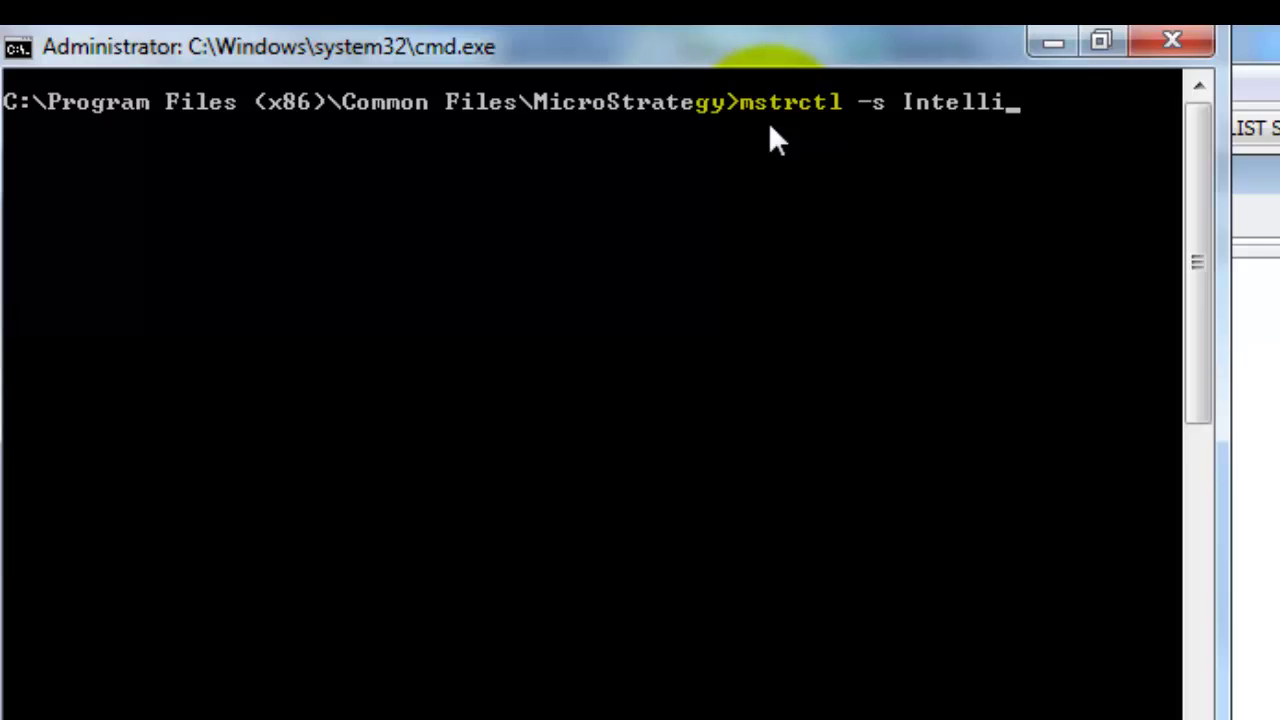
pyautogui.write('gence')
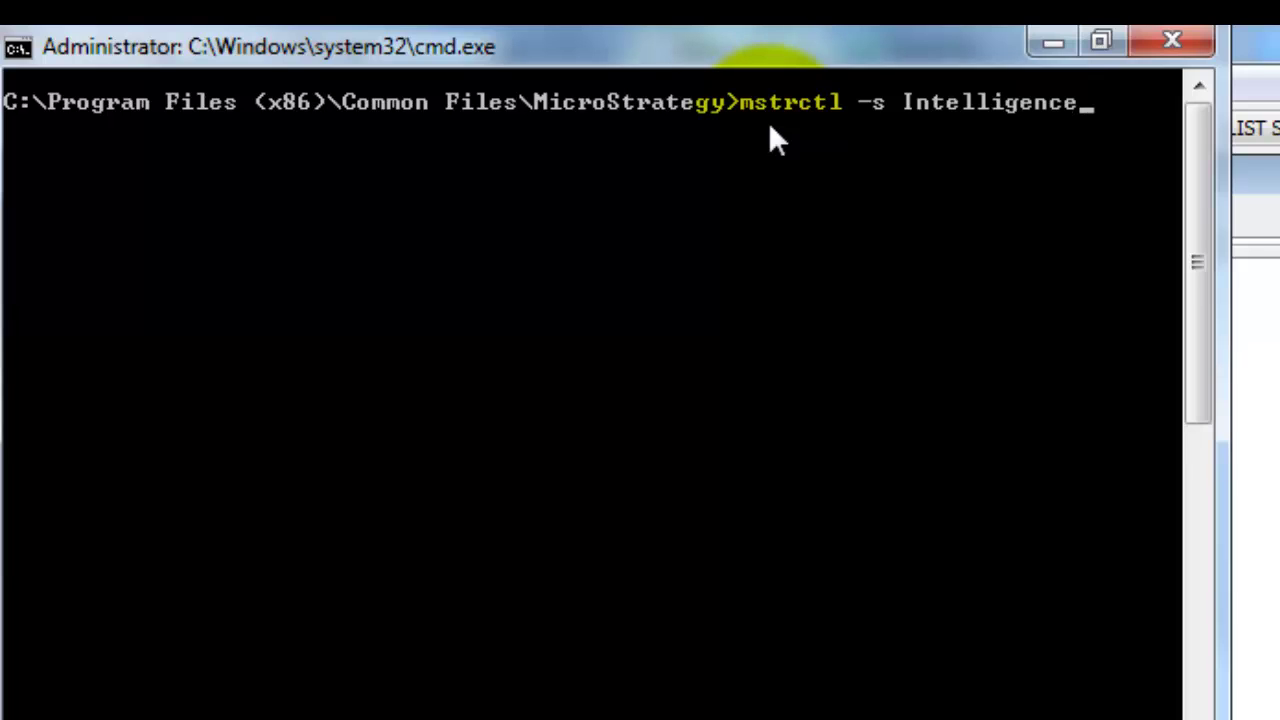
pyautogui.write('Server st')
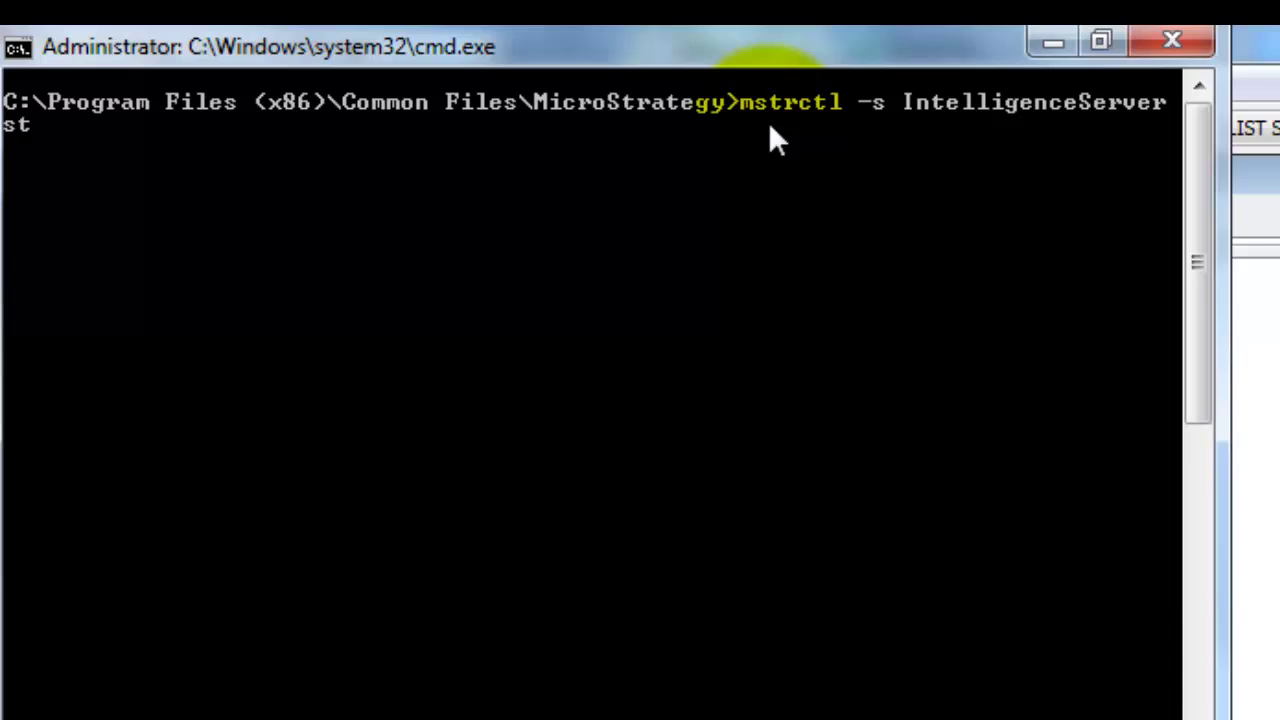
pyautogui.write('art --service')
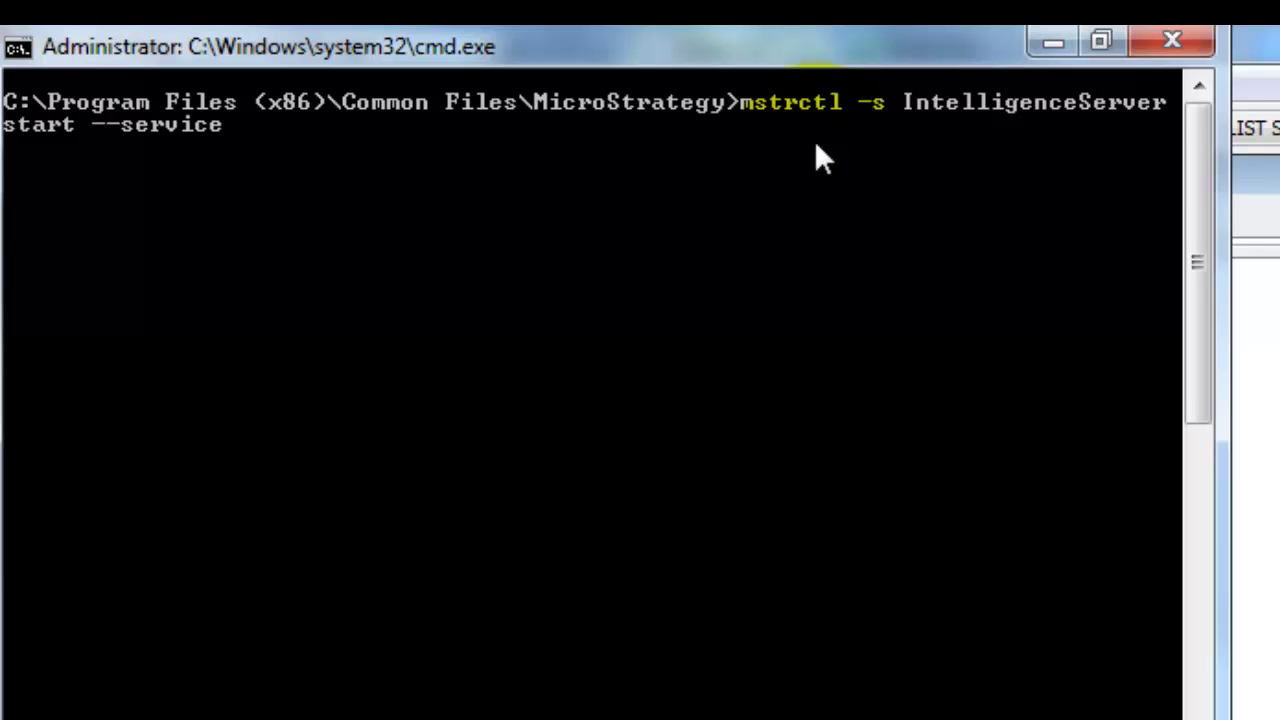
pyautogui.press('BackSpace')
pyautogui.press('BackSpace')
pyautogui.press('BackSpace')
pyautogui.press('BackSpace')
pyautogui.press('BackSpace')
pyautogui.press('BackSpace')
pyautogui.press('BackSpace')
pyautogui.press('BackSpace')
pyautogui.press('BackSpace')
pyautogui.press('BackSpace')
pyautogui.press('BackSpace')
pyautogui.press('BackSpace')
pyautogui.press('BackSpace')
pyautogui.press('BackSpace')
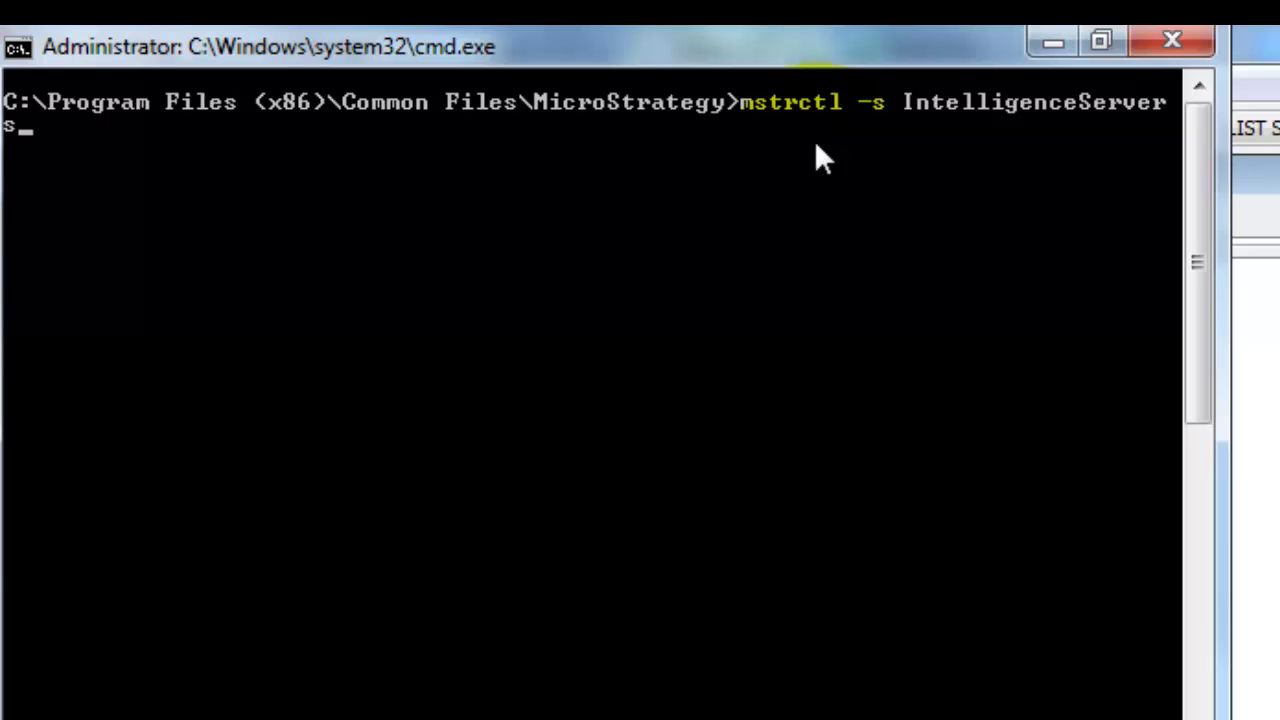
pyautogui.write('top')
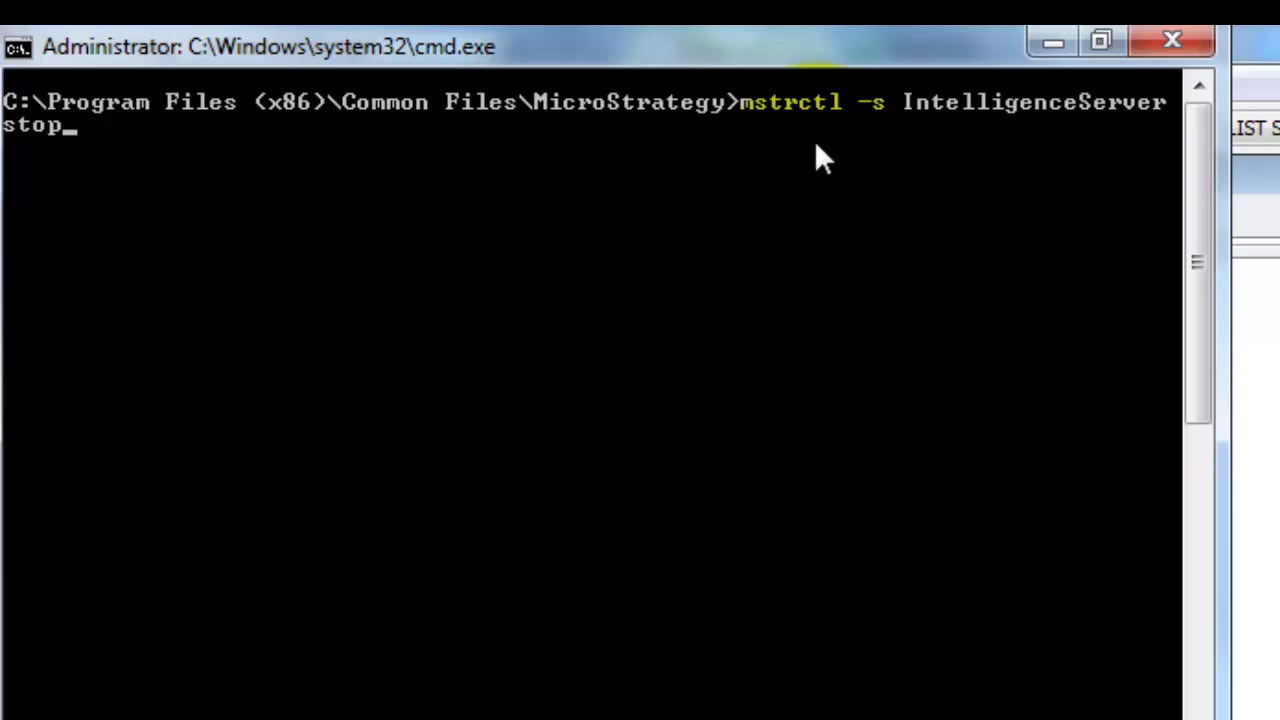